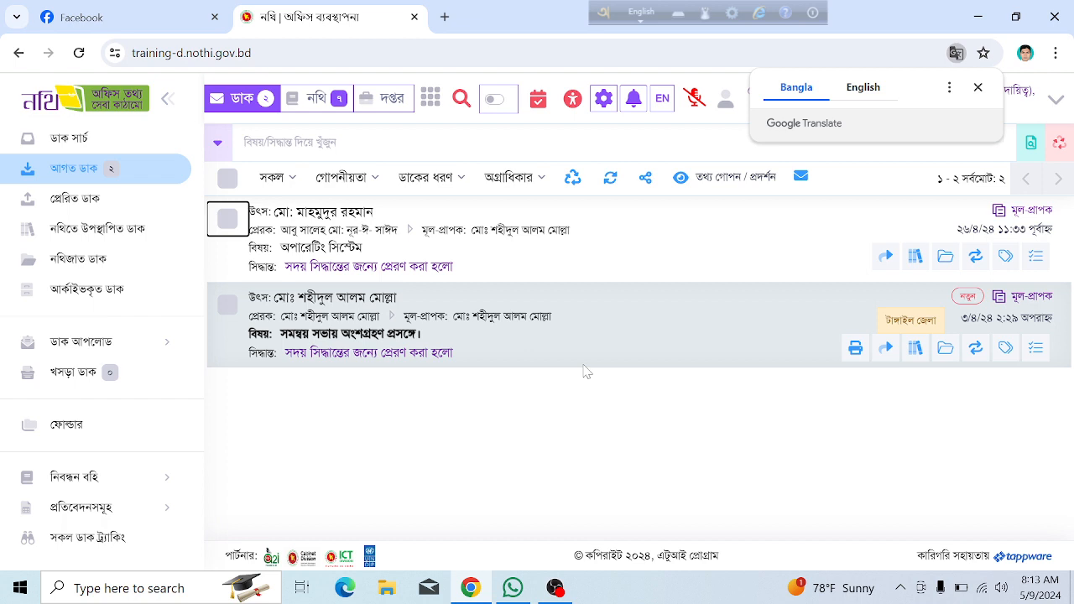
Step: Open the approval review (নথির অনুমোদন পর্যালোচনা) for the incoming file titled ডি নথি বিষয়ক প্রশিক্ষণ
click(582, 361)
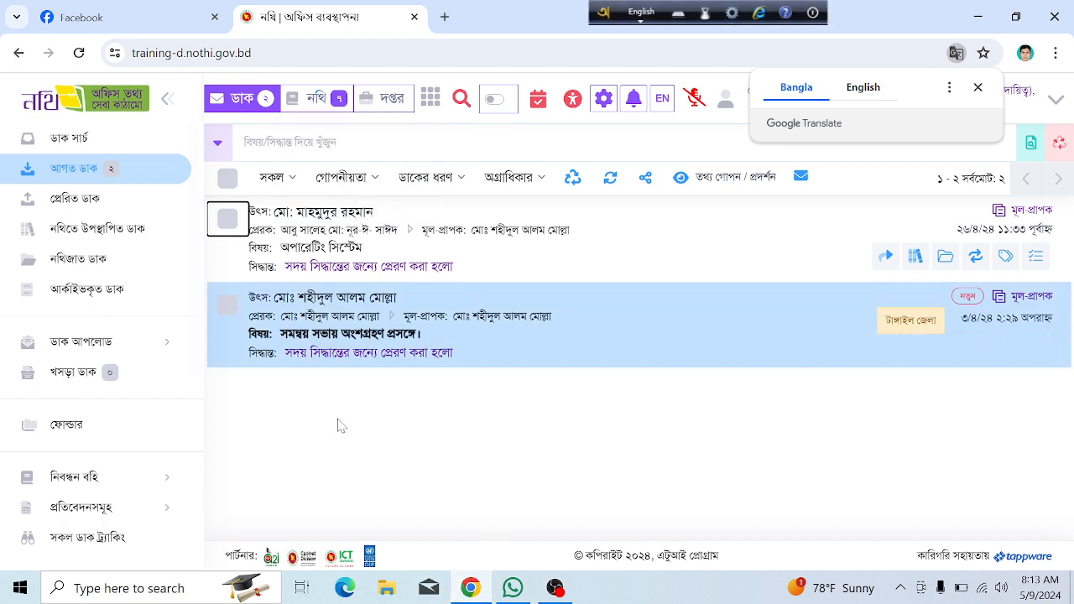
click(325, 99)
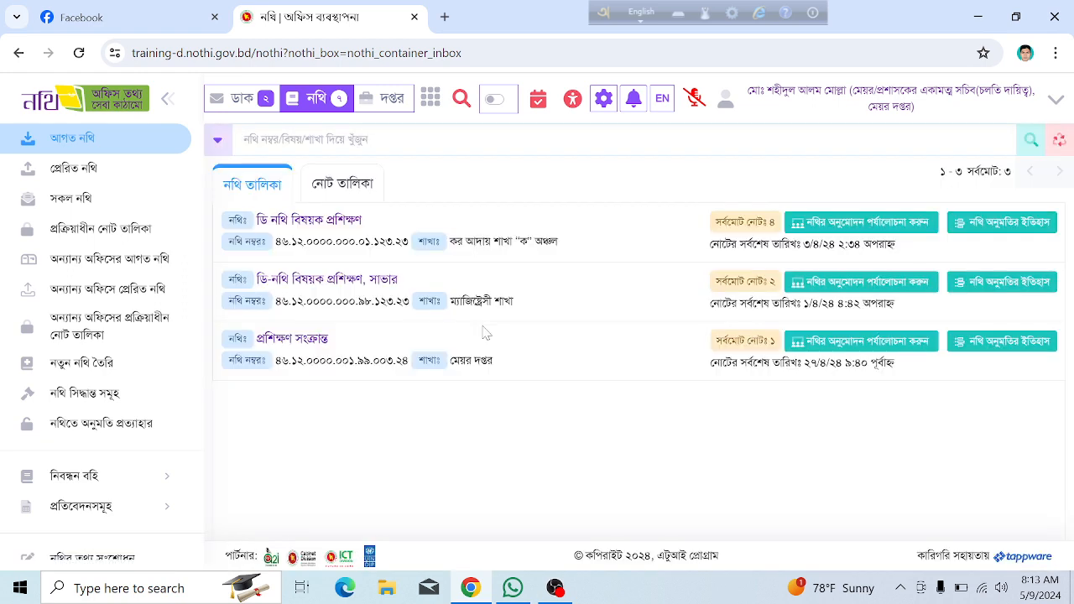
click(859, 222)
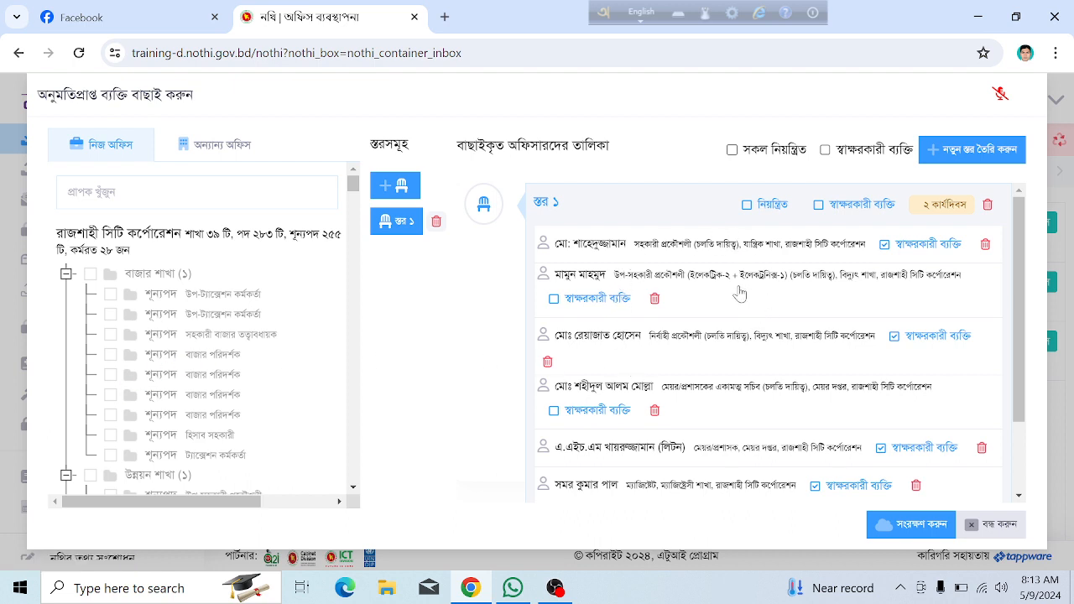
Step: Examine the officers assigned to স্তর ১ and the posts available in the own-office tree
scroll(724, 318, down, 2)
scroll(723, 328, down, 1)
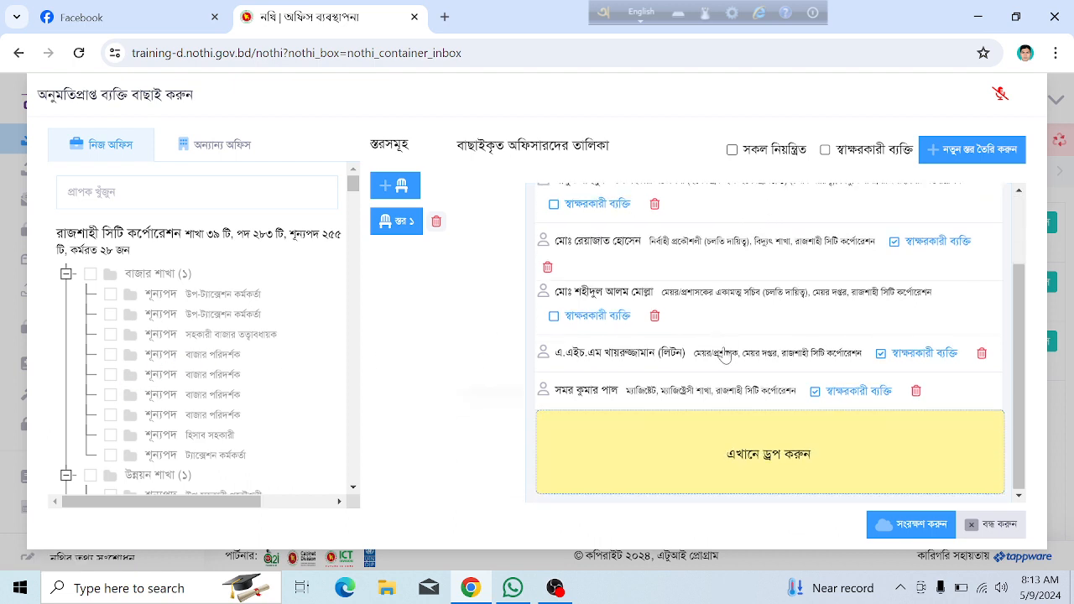
scroll(722, 350, up, 2)
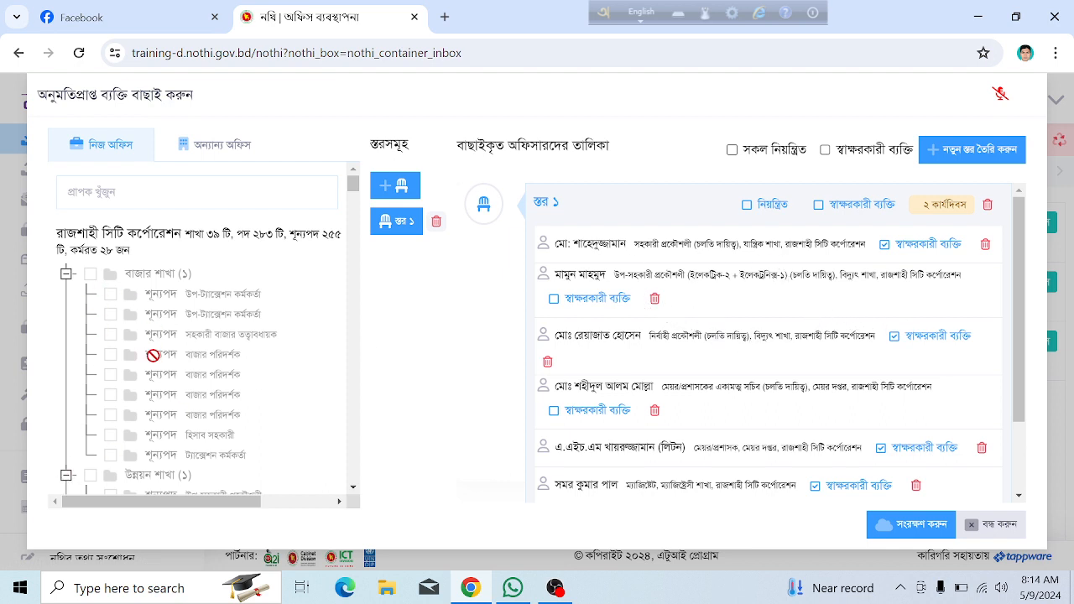
scroll(156, 365, down, 8)
scroll(157, 370, up, 1)
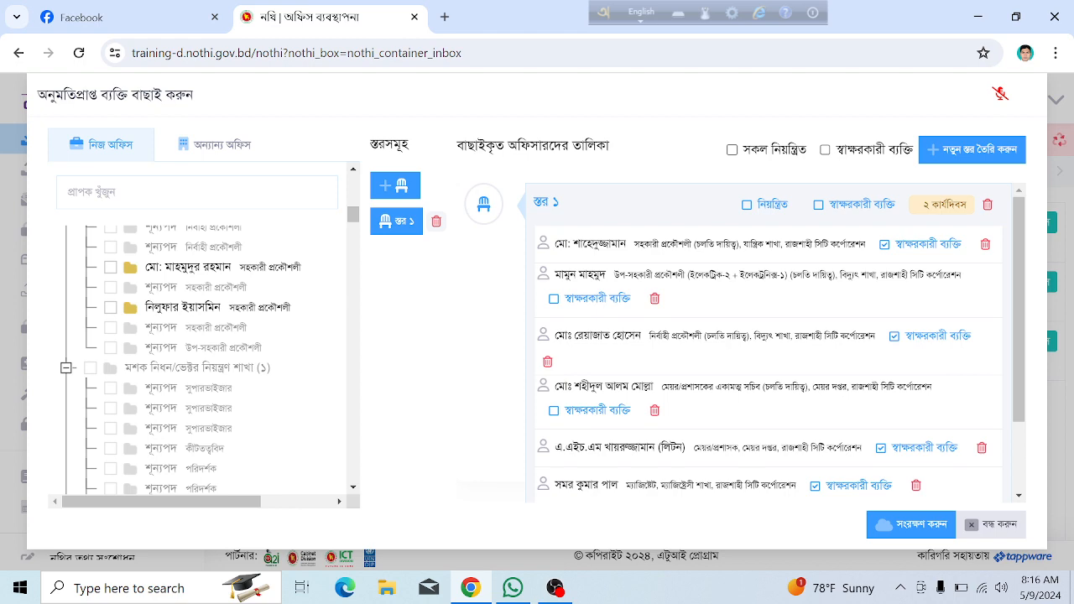
scroll(593, 293, down, 2)
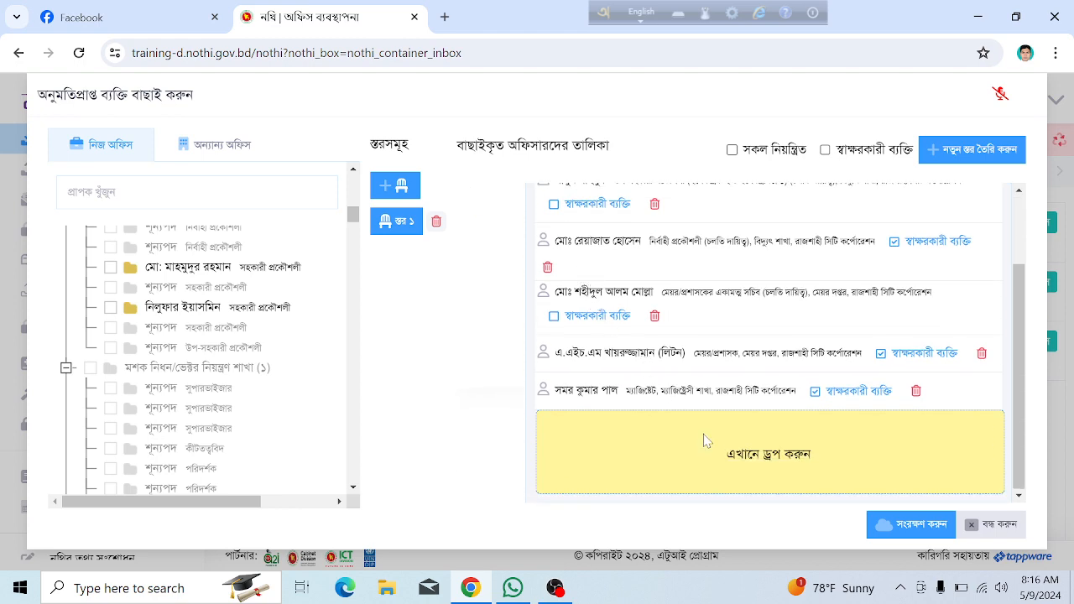
scroll(705, 443, up, 2)
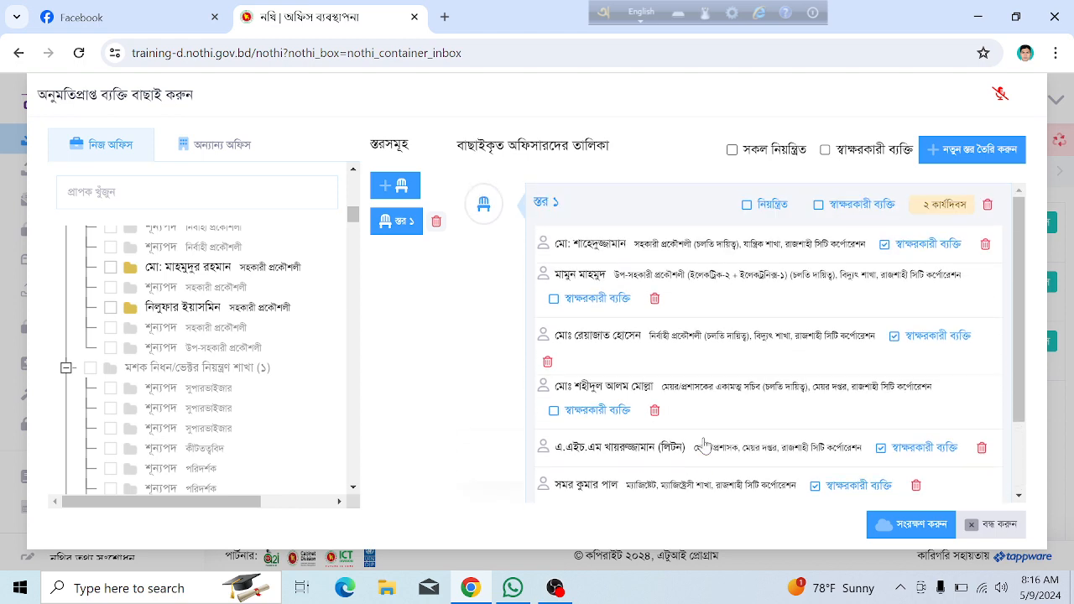
Step: Create the new layer স্তর ২ and add the second staffed সহকারী প্রকৌশলী of উন্নয়ন শাখা to it
click(948, 157)
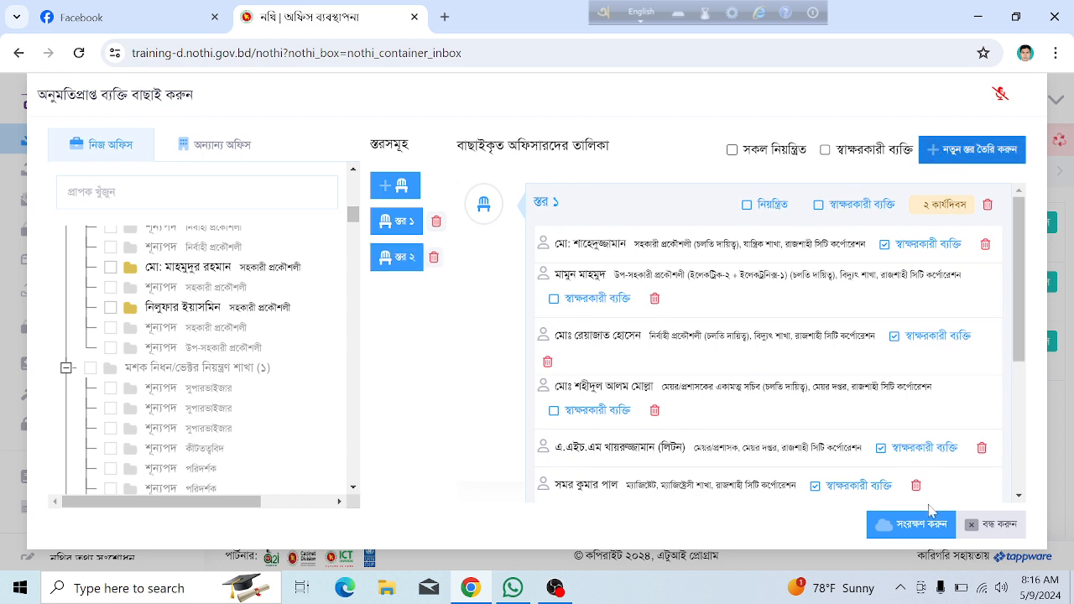
click(404, 263)
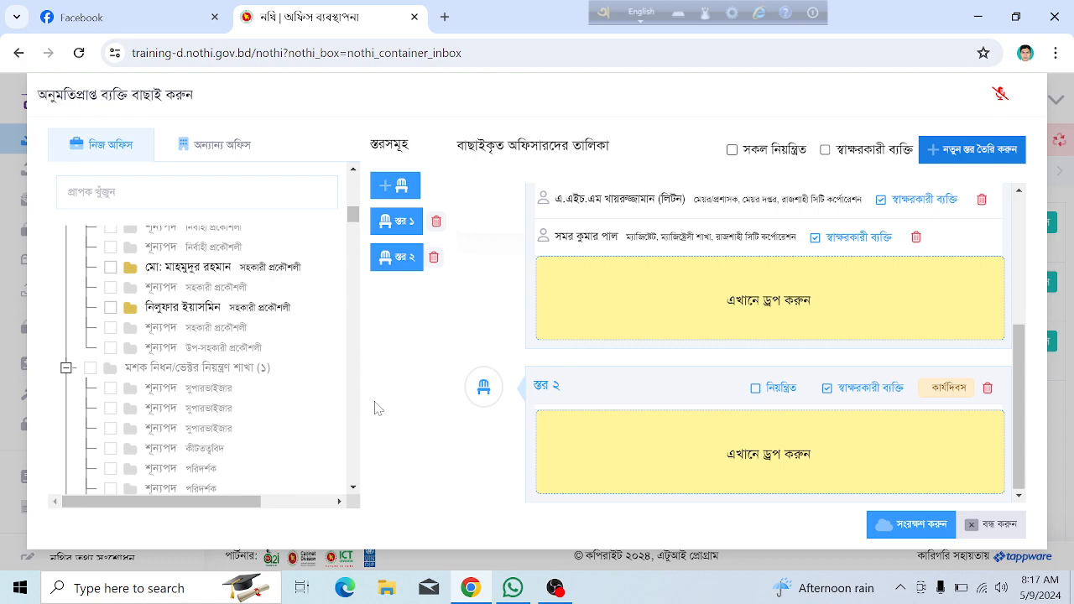
scroll(620, 331, up, 3)
scroll(616, 330, down, 3)
scroll(617, 331, up, 3)
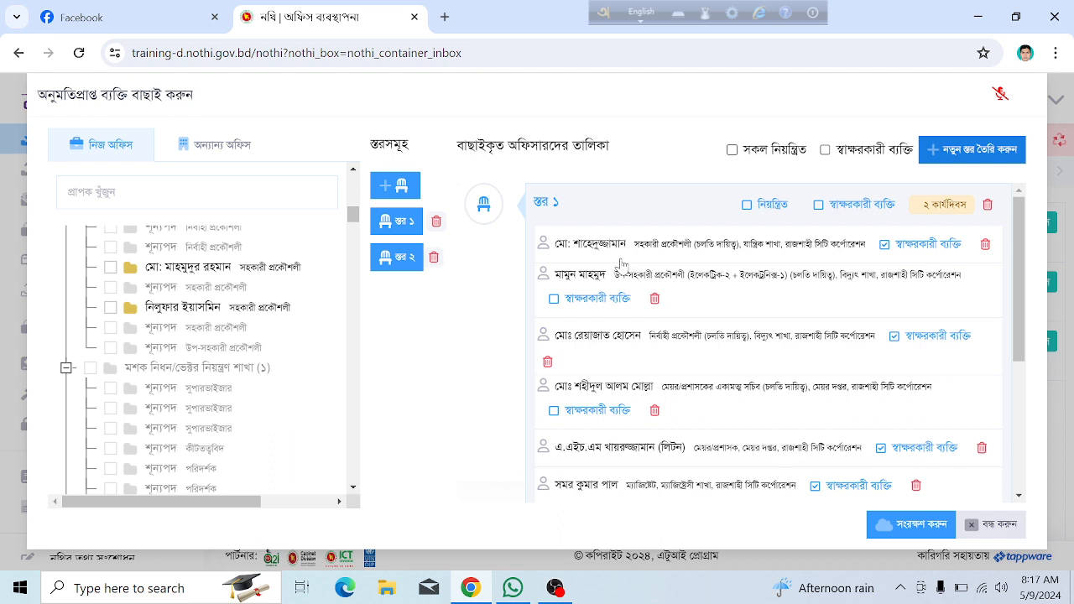
scroll(587, 354, down, 3)
scroll(599, 354, down, 1)
drag(206, 307, 669, 449)
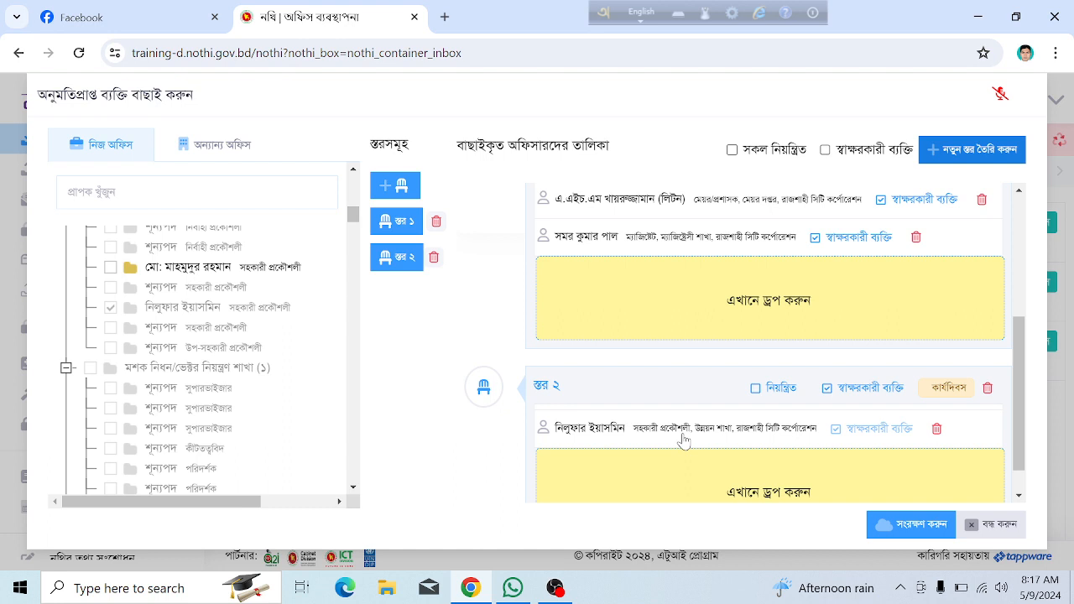
scroll(681, 440, down, 1)
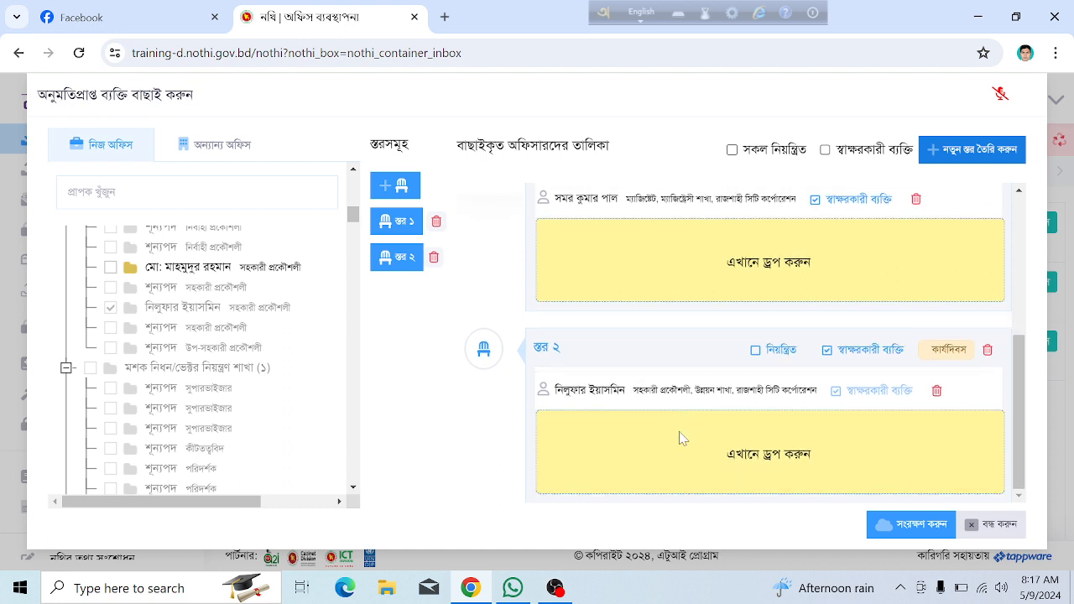
Step: Create the new layer স্তর ৩ and add the ব্যক্তিগত সহকারী/সাঁট লিপিকার of মেয়র দপ্তর to স্তর ২
click(980, 165)
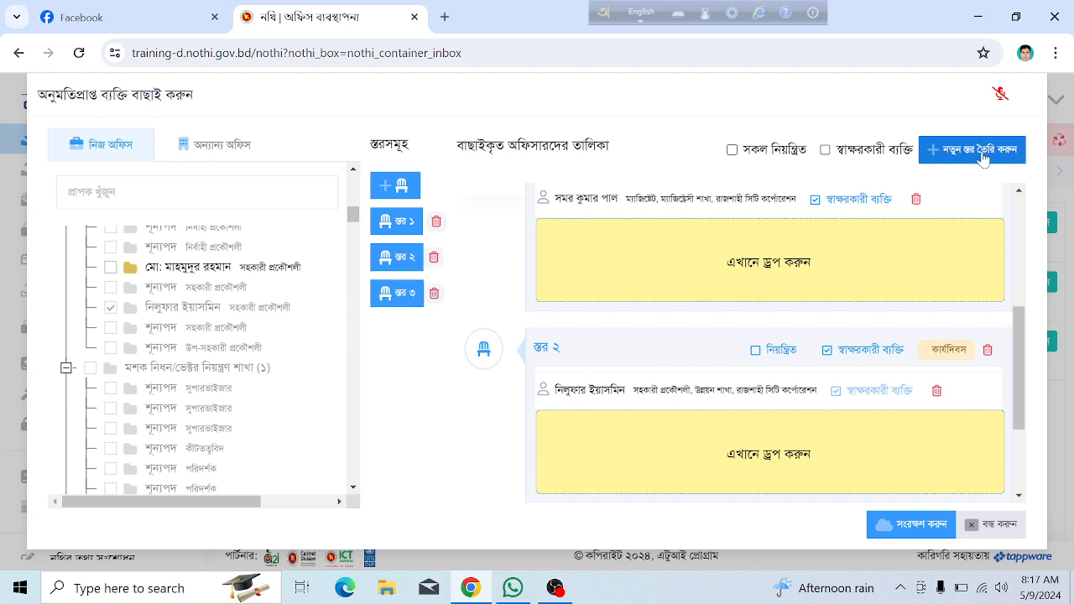
scroll(186, 390, down, 2)
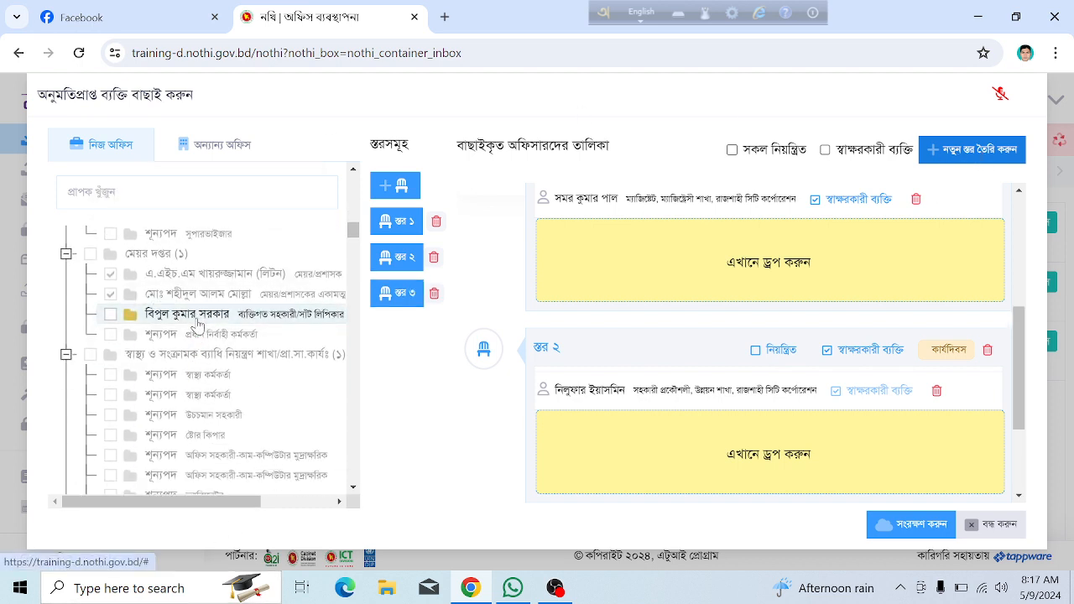
drag(199, 325, 625, 449)
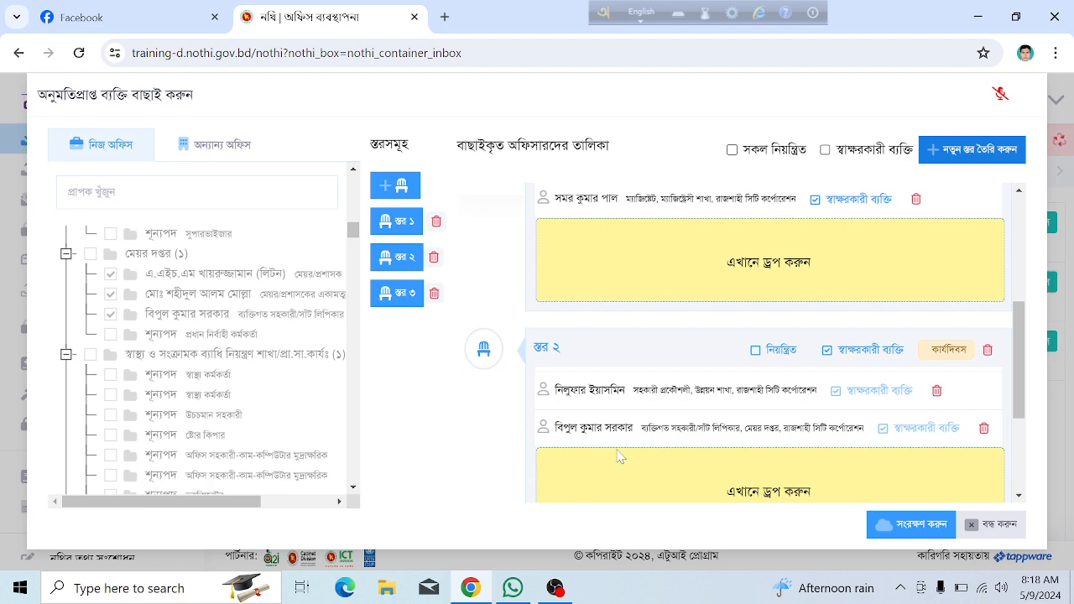
Step: In স্তর ১, move the সহকারী প্রকৌশলী of যান্ত্রিক শাখা below the উপ-সহকারী প্রকৌশলী of বিদ্যুৎ শাখা
scroll(653, 425, up, 3)
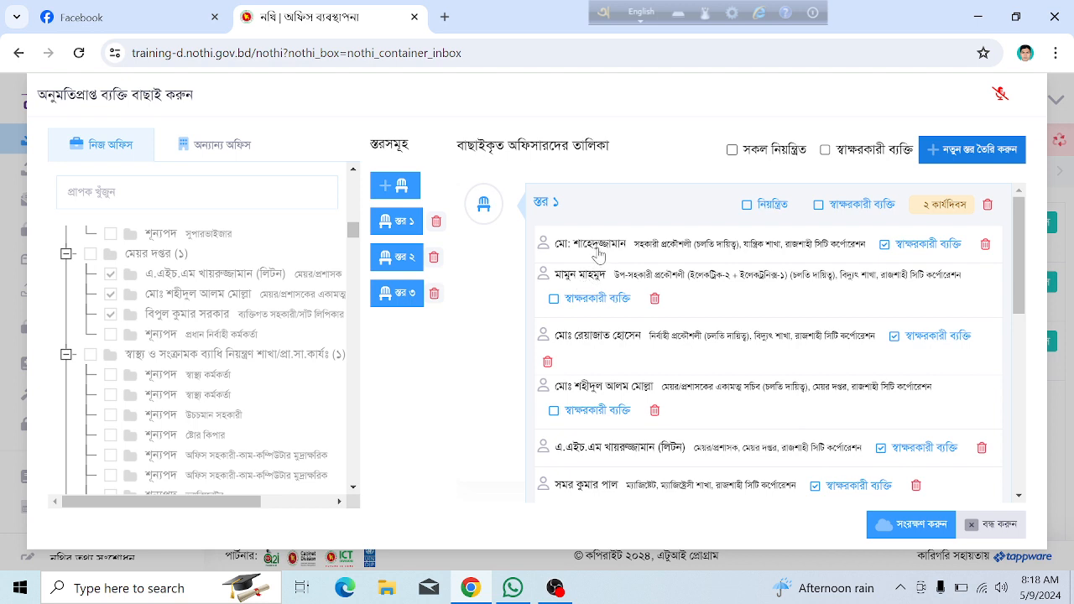
drag(597, 254, 595, 293)
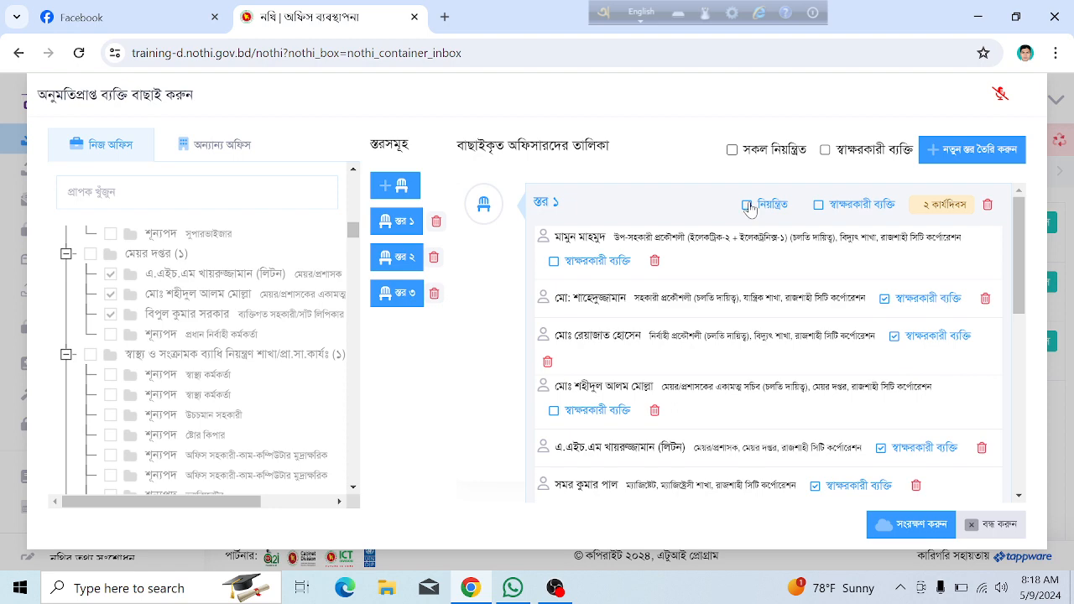
Step: Make all layers controlled (সকল নিয়ন্ত্রিত) and check the setting in each layer
scroll(779, 367, down, 4)
scroll(780, 367, up, 2)
scroll(779, 367, down, 2)
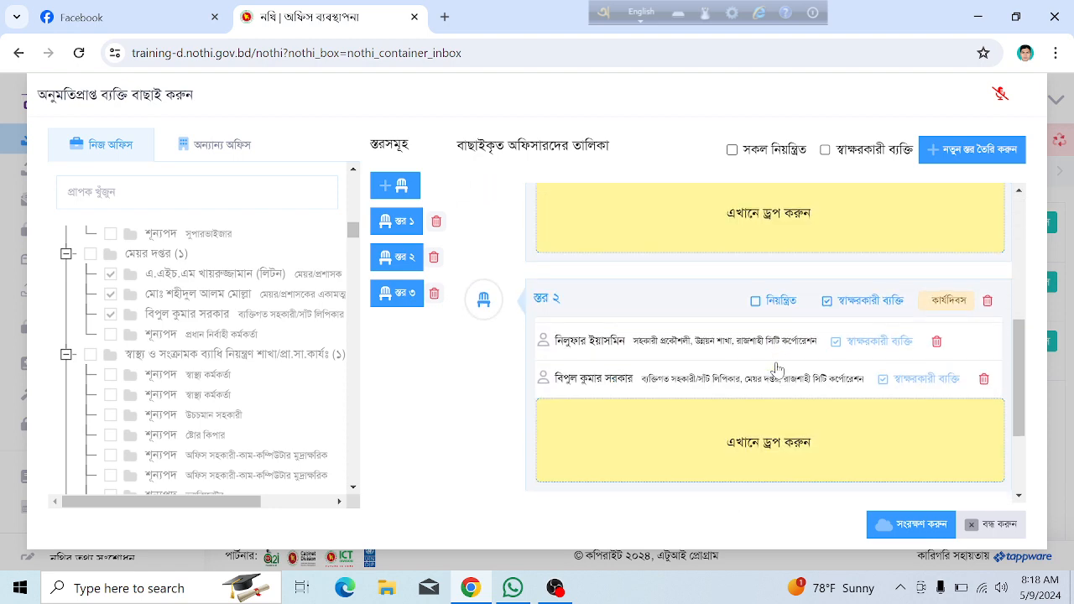
scroll(757, 323, up, 5)
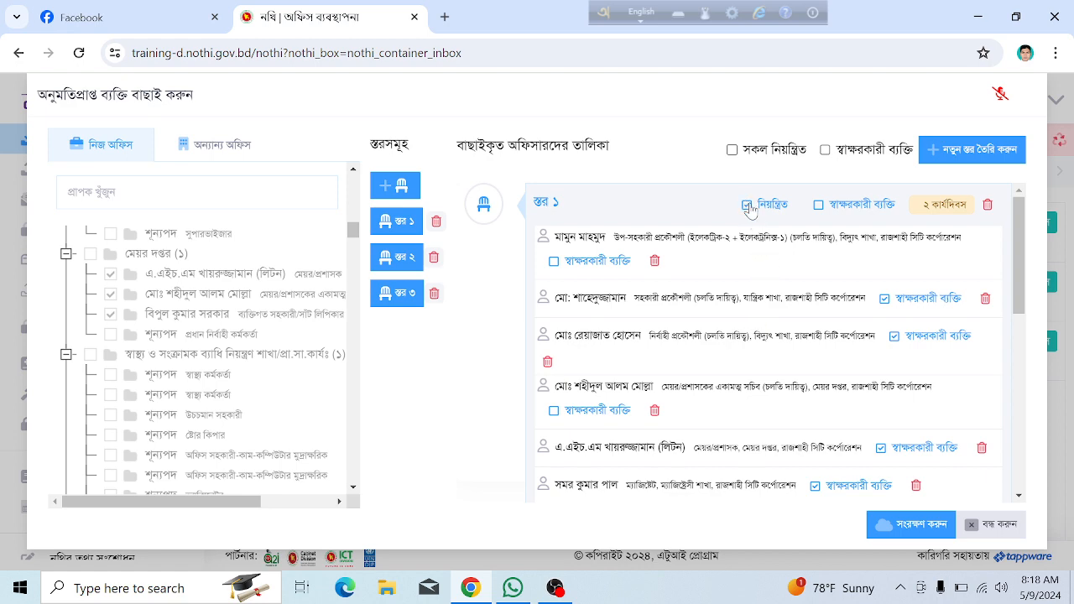
click(731, 150)
scroll(753, 286, down, 5)
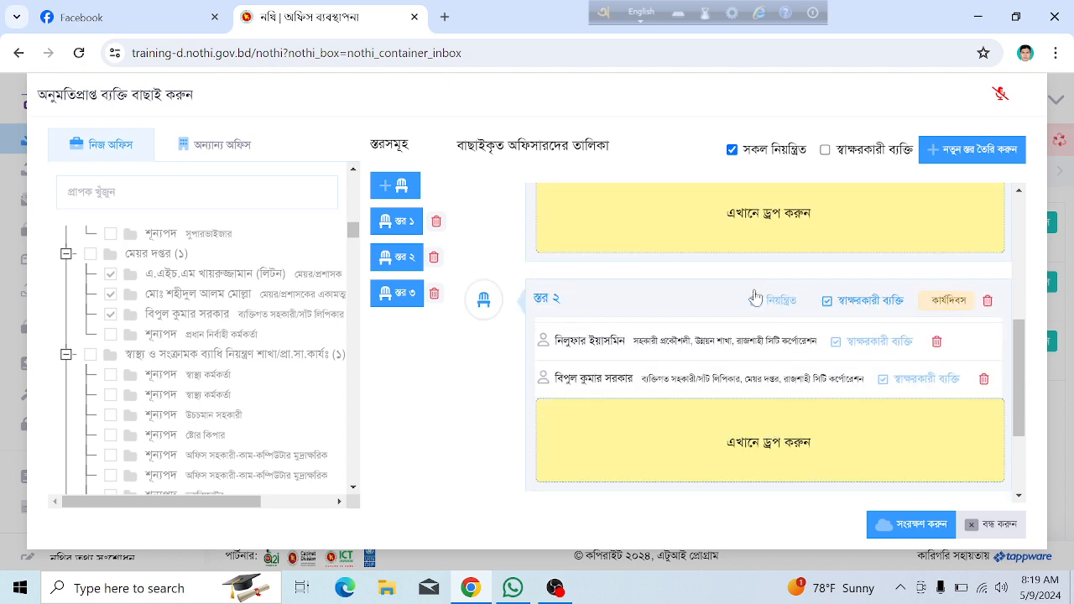
scroll(753, 392, down, 3)
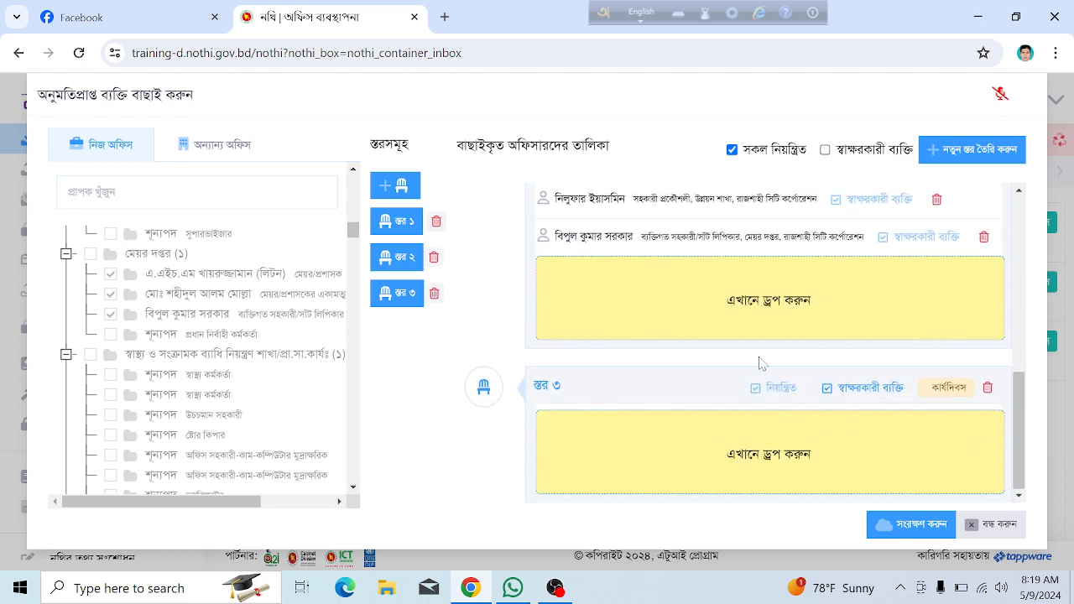
scroll(767, 395, up, 8)
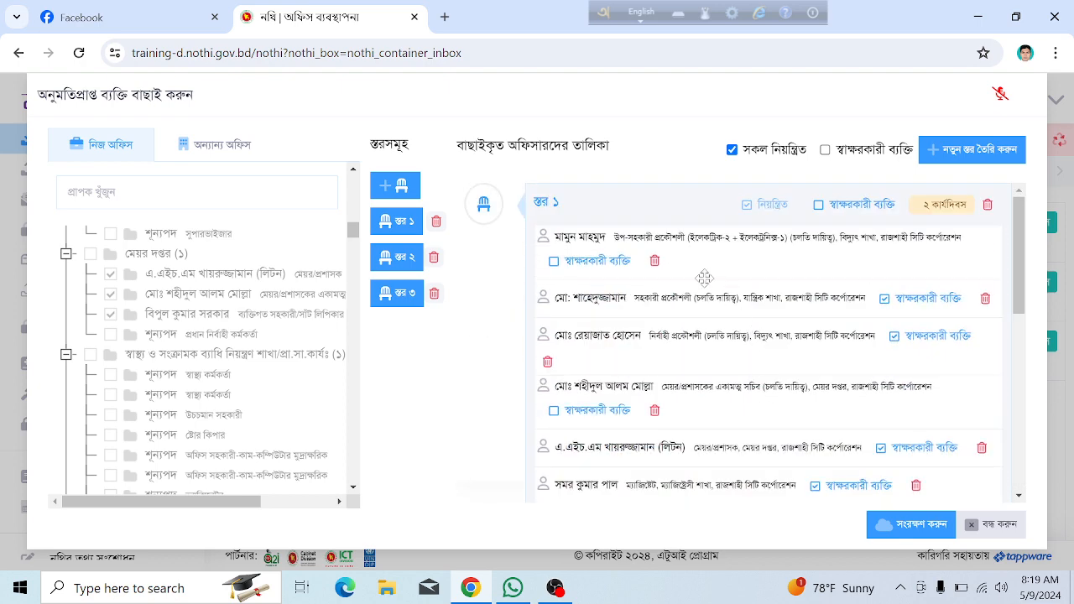
Step: Add the vacant হিসাব সহকারী post of হিসাব বিভাগ to স্তর ৩
scroll(720, 340, down, 6)
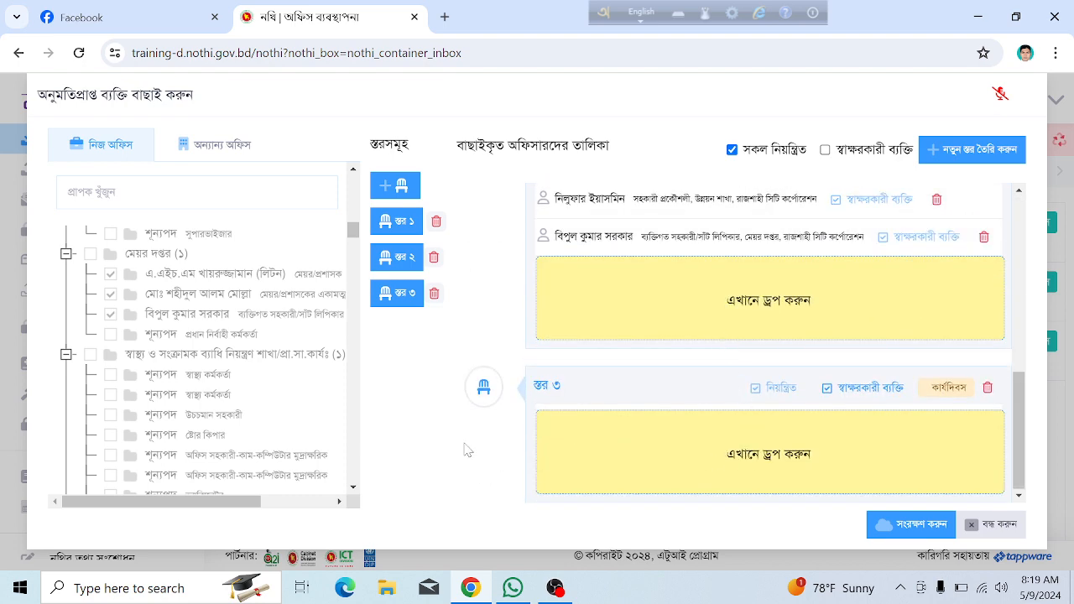
scroll(191, 402, down, 5)
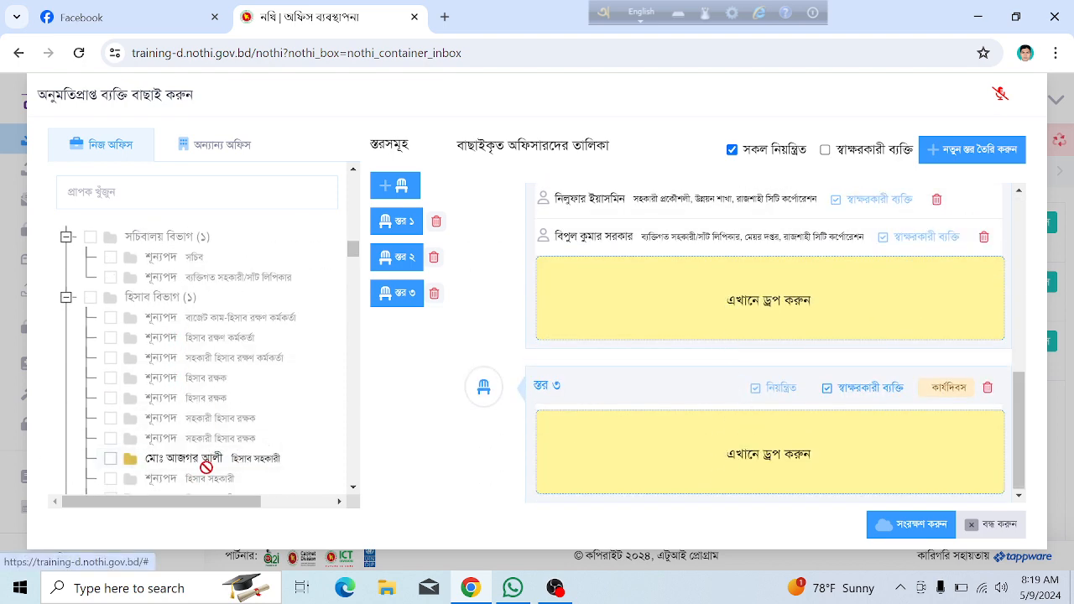
drag(207, 470, 607, 433)
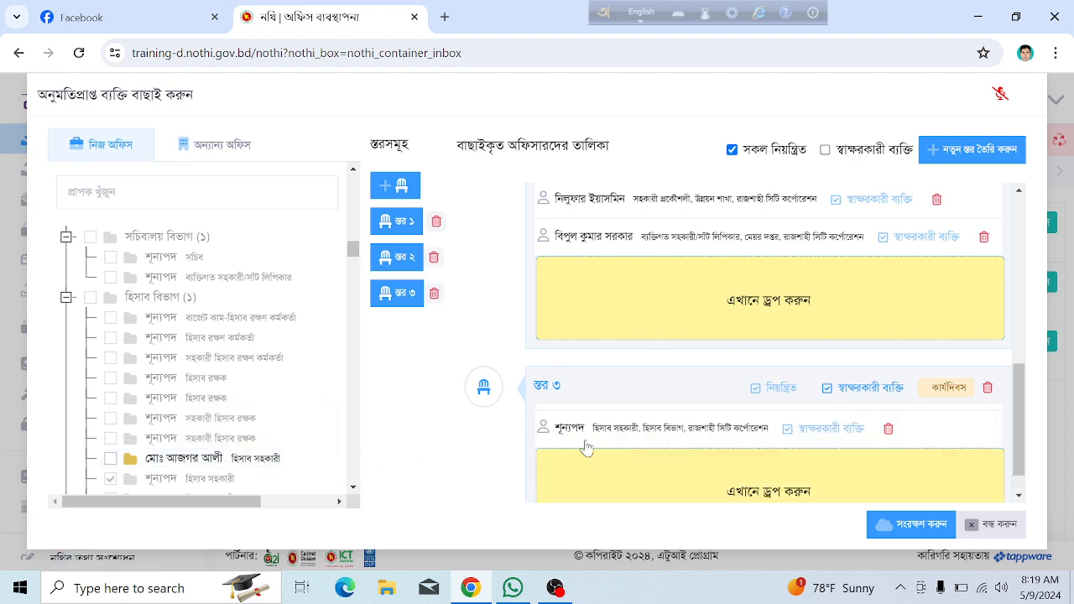
Step: Remove the signatory option (স্বাক্ষরকারী ব্যক্তি) from the সহকারী প্রকৌশলী and নির্বাহী প্রকৌশলী in স্তর ১
scroll(609, 434, up, 4)
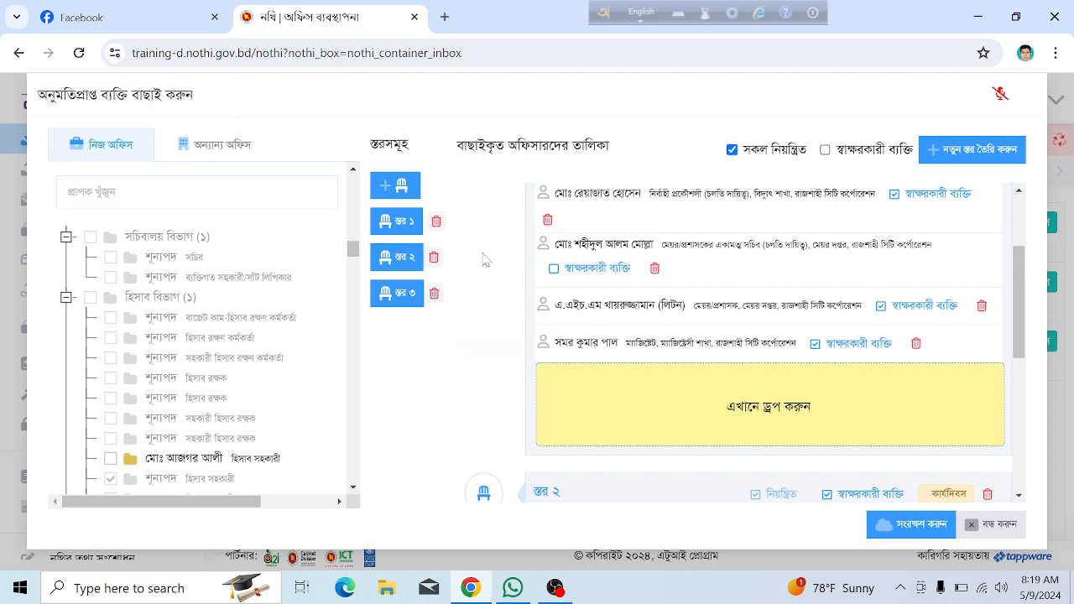
scroll(633, 239, up, 3)
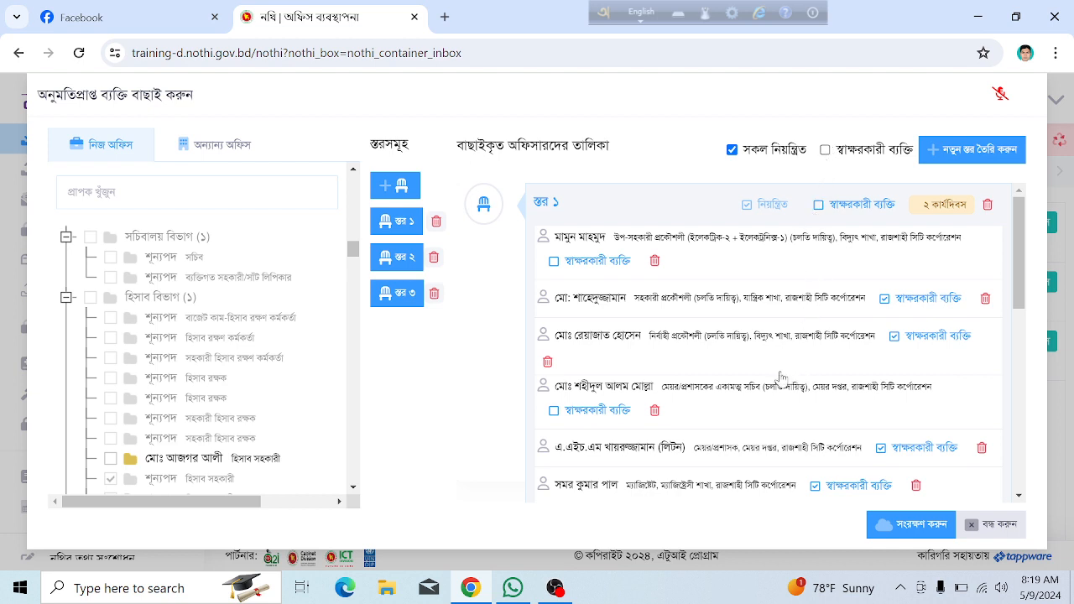
scroll(781, 380, down, 5)
scroll(780, 379, down, 2)
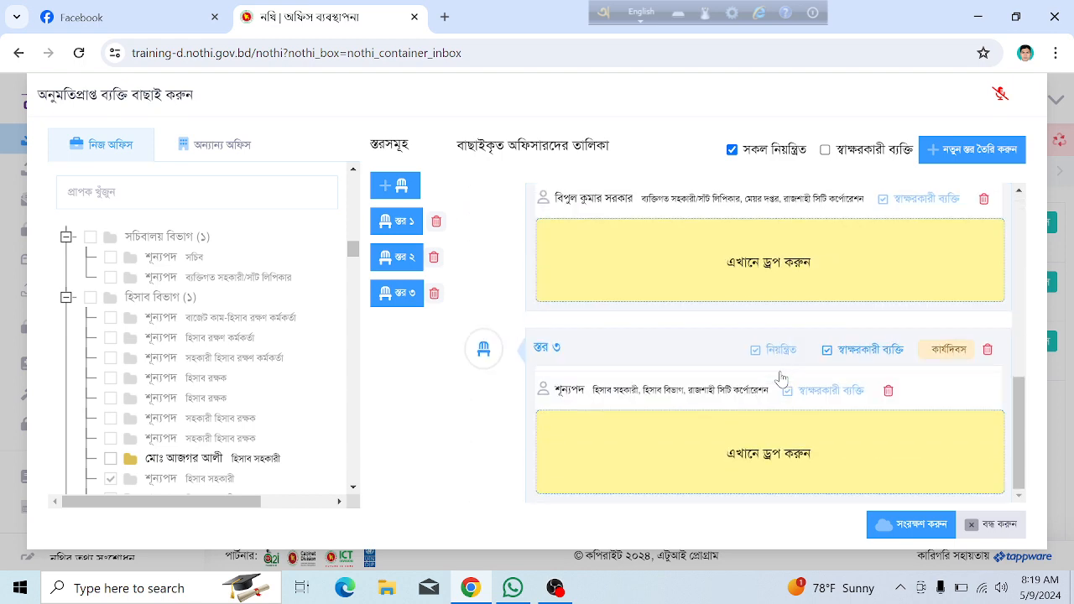
scroll(830, 365, up, 7)
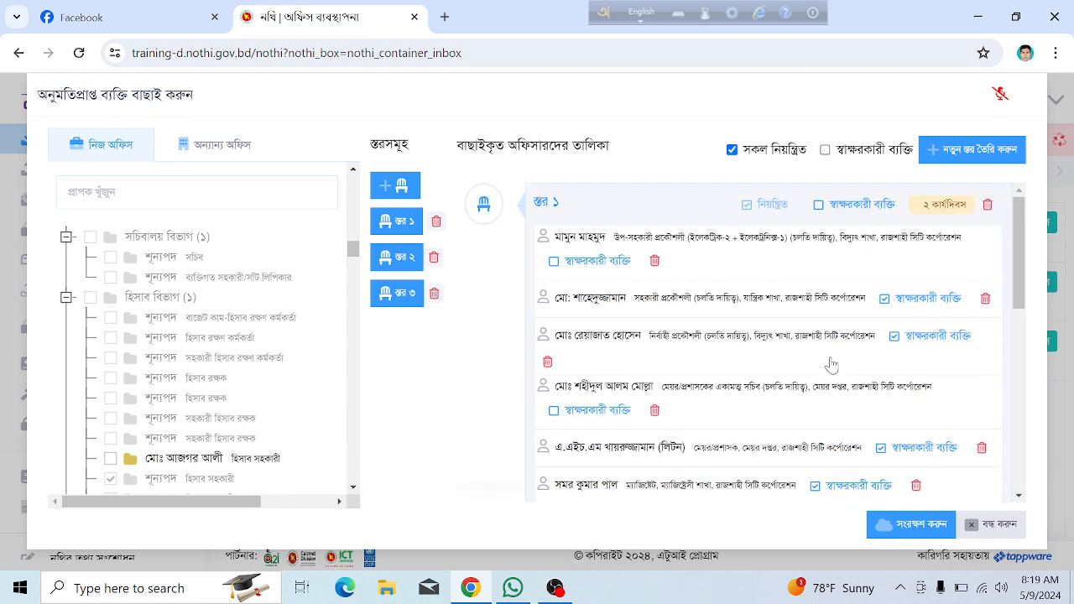
click(884, 298)
scroll(787, 367, down, 5)
scroll(787, 367, down, 2)
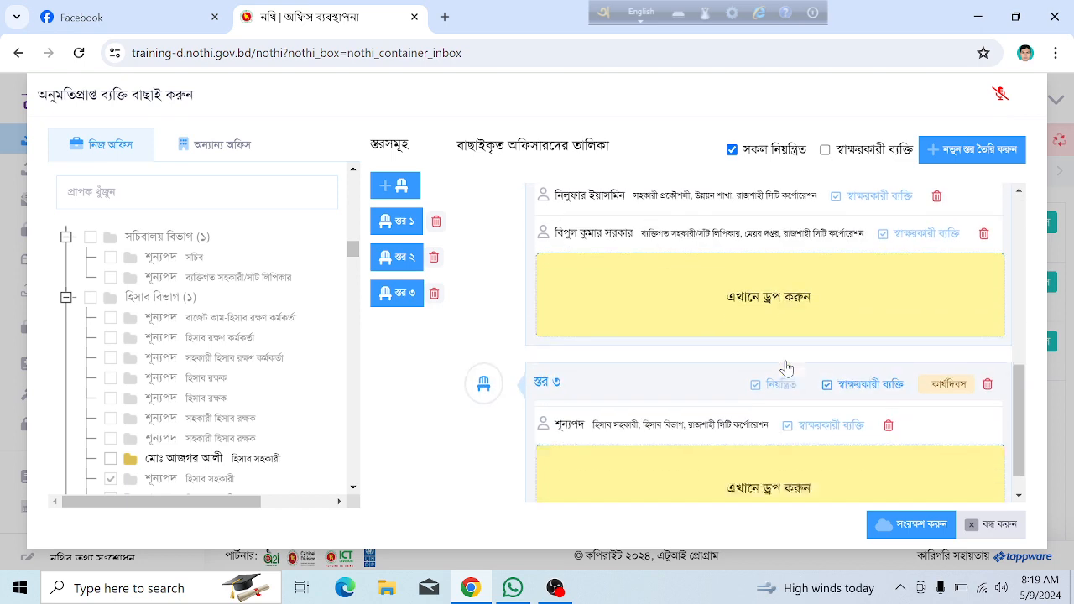
Step: Set the working-day limit (কার্যদিবস) of স্তর ১ to ৪৮ ঘন্টা
scroll(785, 368, up, 10)
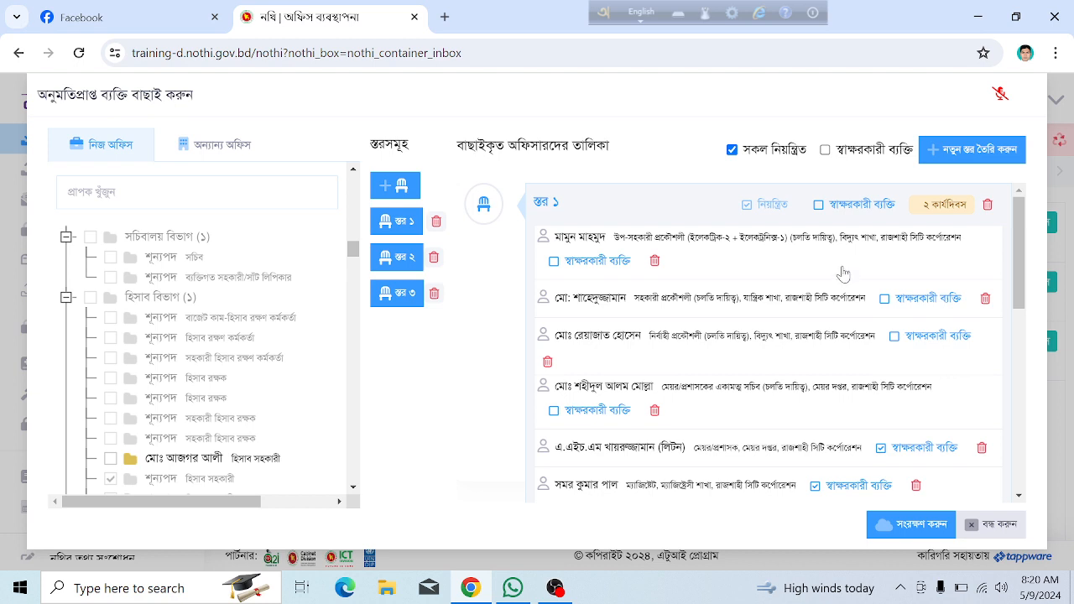
click(938, 207)
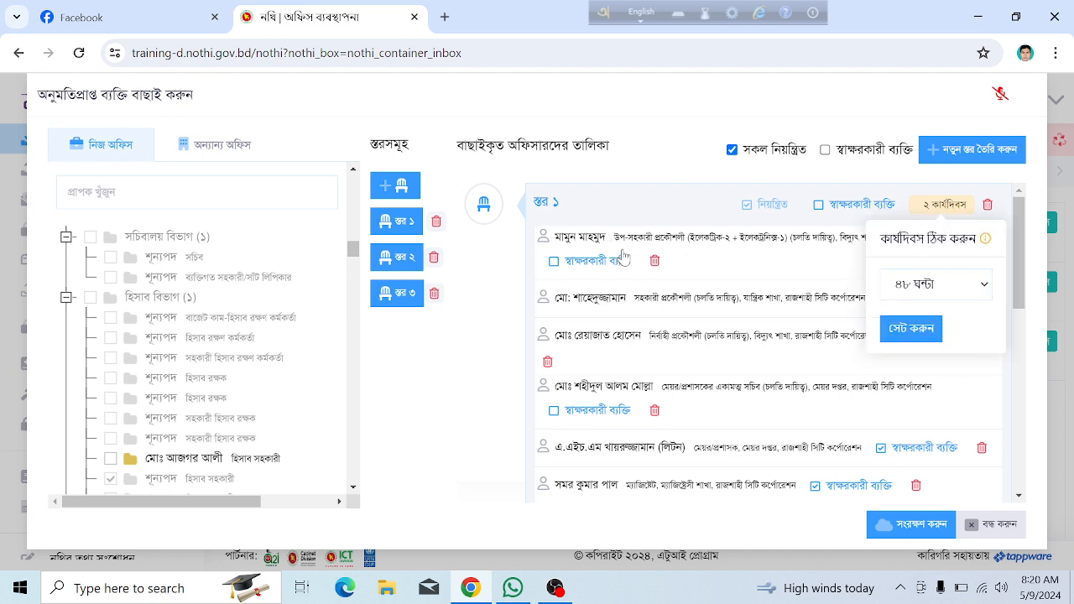
click(985, 289)
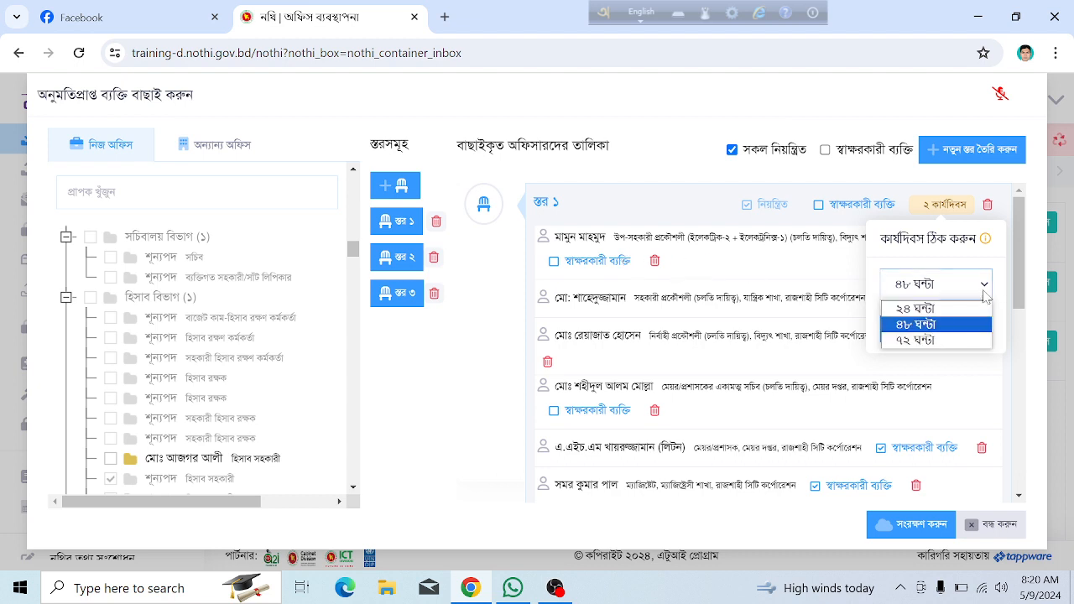
click(919, 324)
click(911, 329)
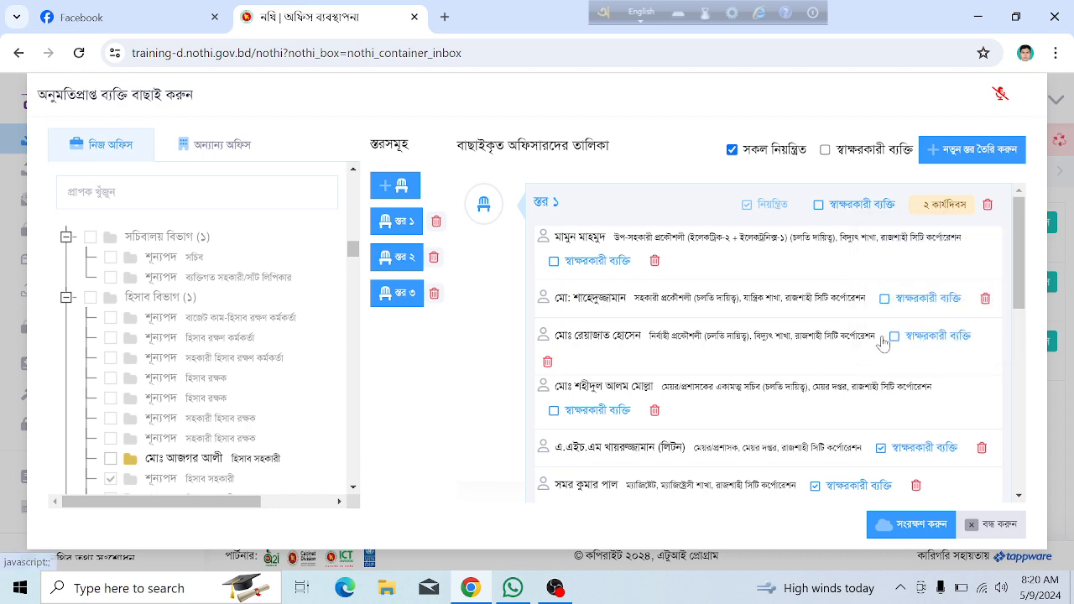
Step: Review the selected officers and their control and signatory settings in স্তর ১, স্তর ২ and স্তর ৩
scroll(786, 404, down, 3)
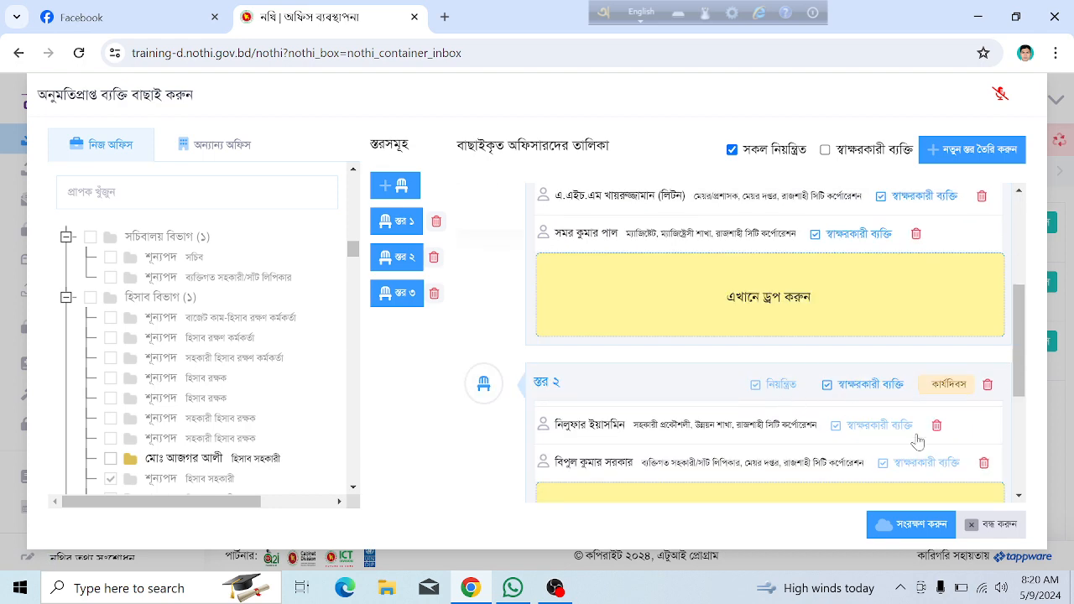
scroll(913, 440, down, 3)
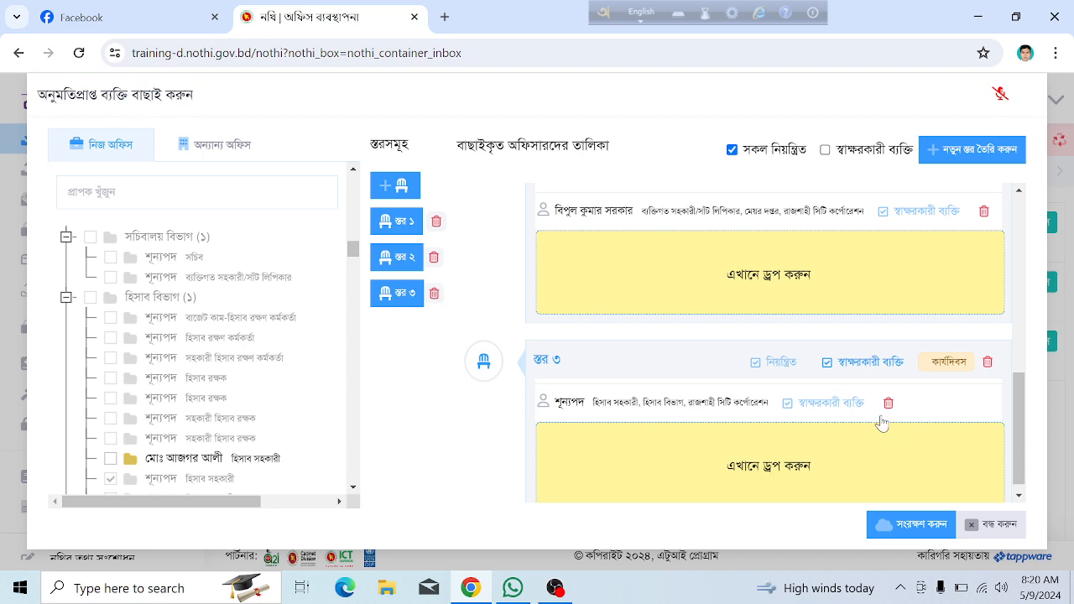
scroll(880, 424, up, 5)
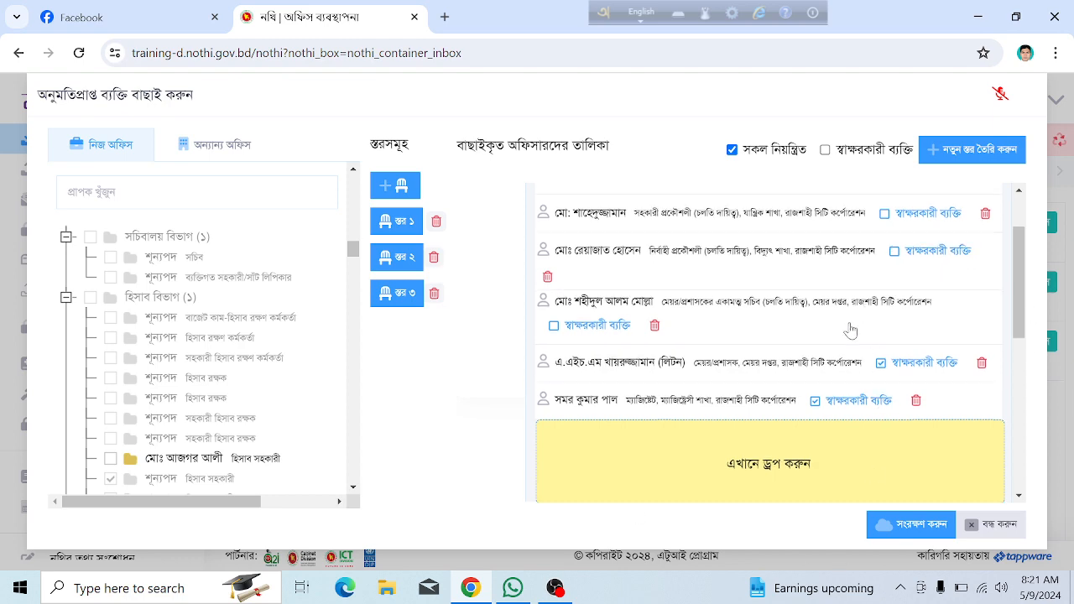
scroll(813, 334, down, 2)
scroll(797, 352, down, 3)
scroll(780, 386, up, 10)
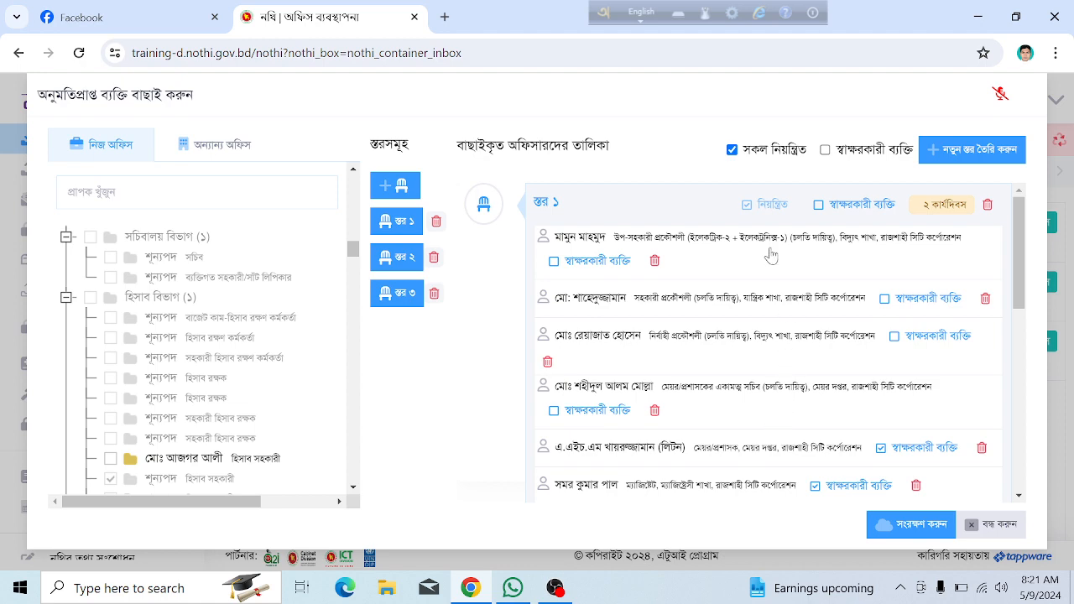
scroll(757, 253, down, 4)
scroll(754, 265, up, 4)
Step: Turn off the controlled setting for all layers (সকল নিয়ন্ত্রিত) and check it in each layer
click(731, 149)
scroll(813, 347, down, 1)
scroll(810, 344, down, 4)
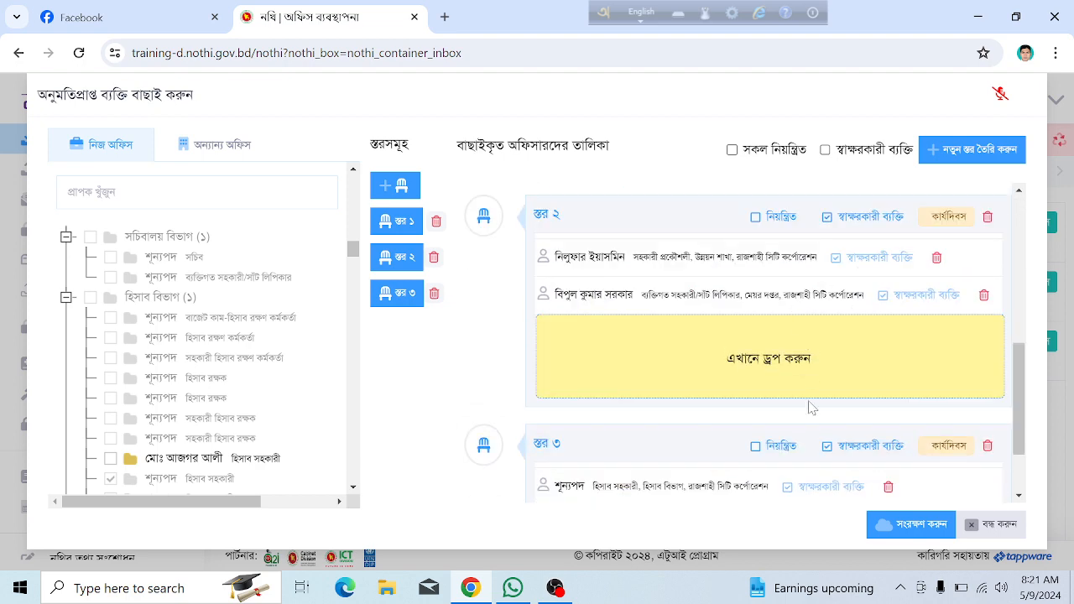
scroll(808, 377, up, 2)
scroll(810, 409, down, 3)
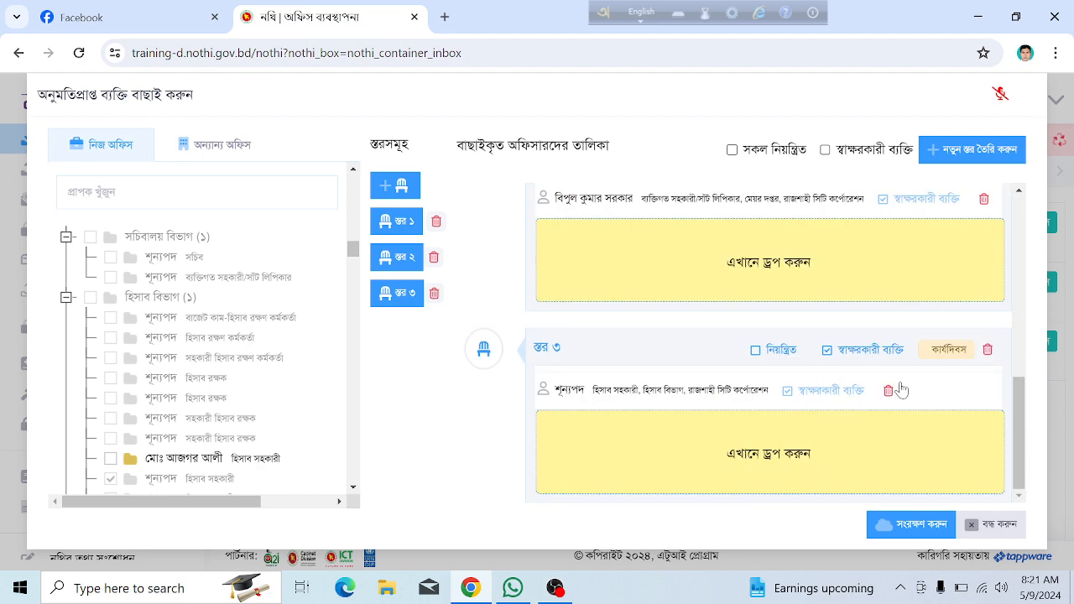
scroll(806, 436, up, 5)
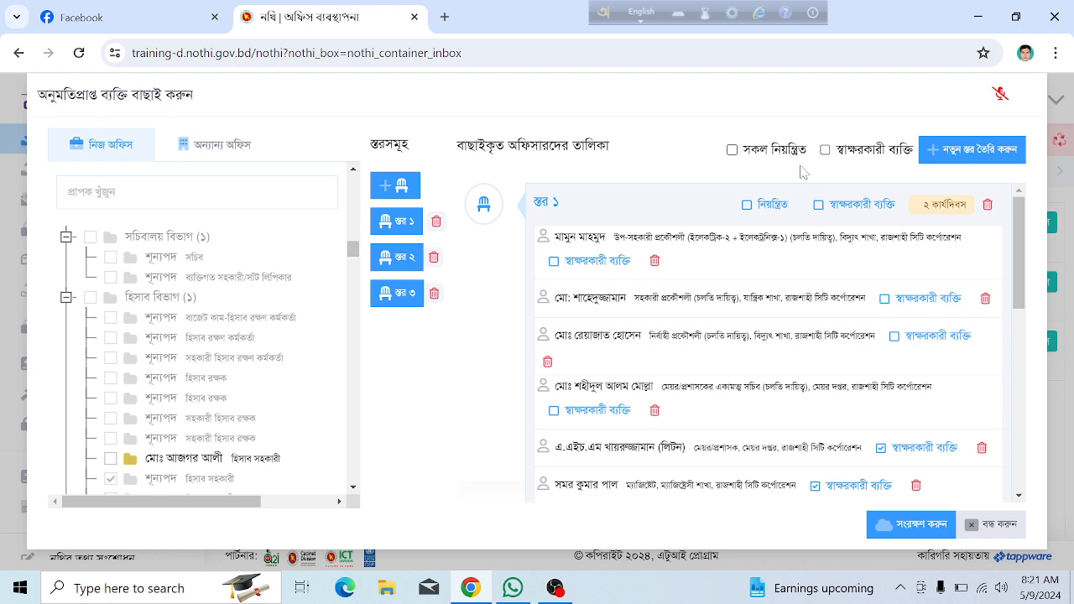
Step: Toggle স্বাক্ষরকারী ব্যক্তি for all officers on and off, and make only the যান্ত্রিক শাখা সহকারী প্রকৌশলী in স্তর ১ a signatory
click(826, 150)
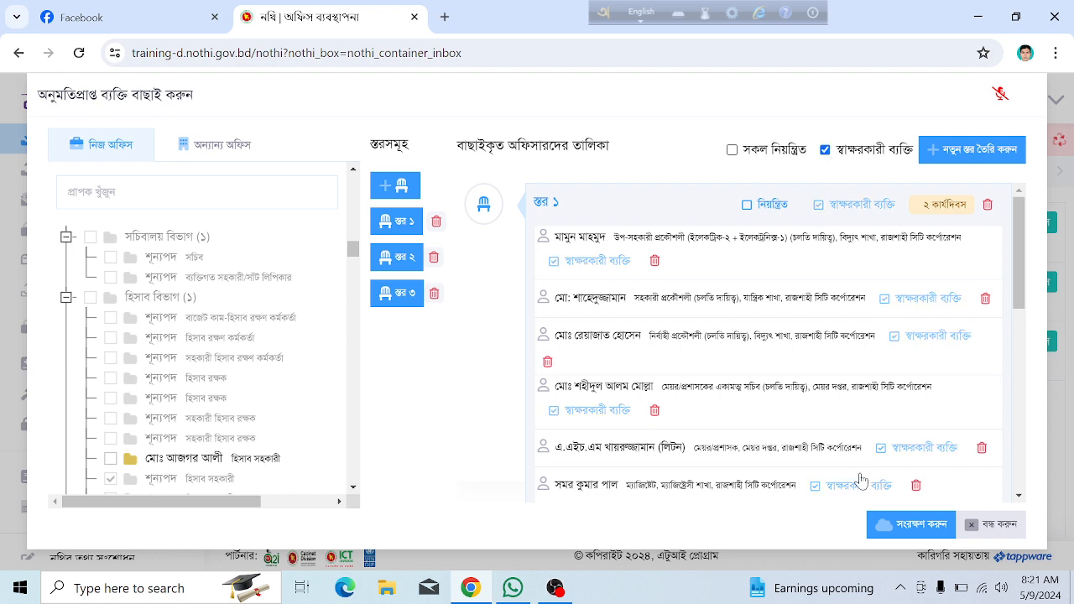
click(824, 150)
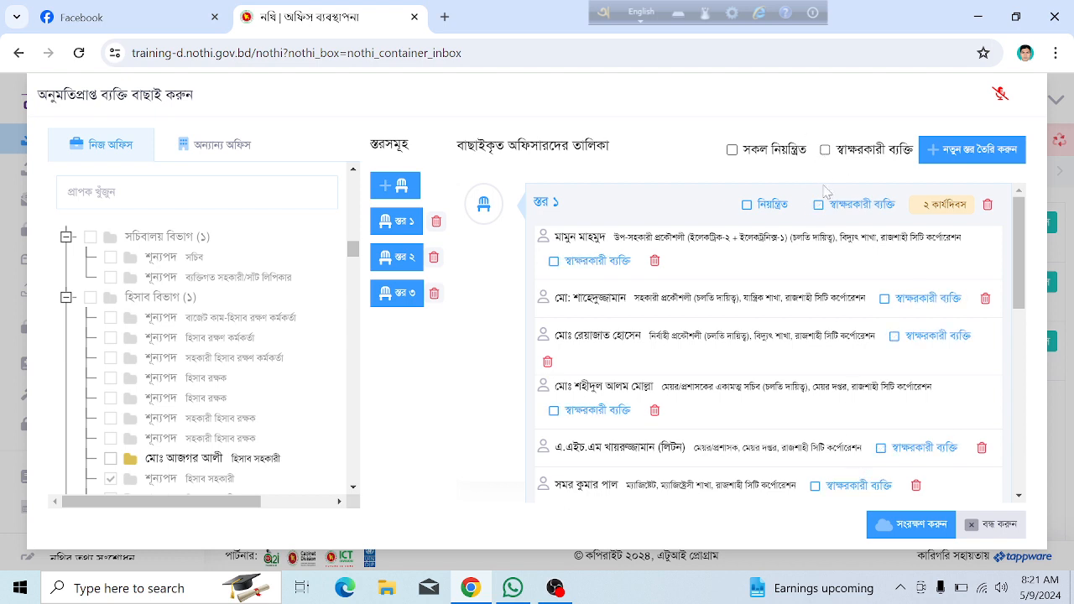
click(884, 299)
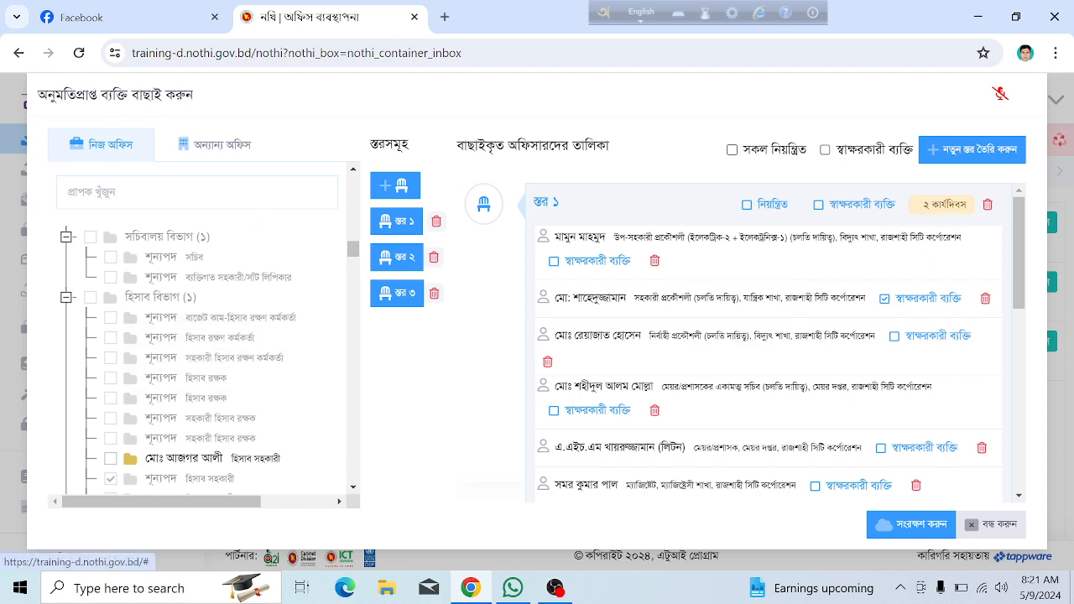
Step: Examine the office search and layer choices for other offices (অন্যান্য অফিস), and return to the own-office list (নিজ অফিস)
click(232, 154)
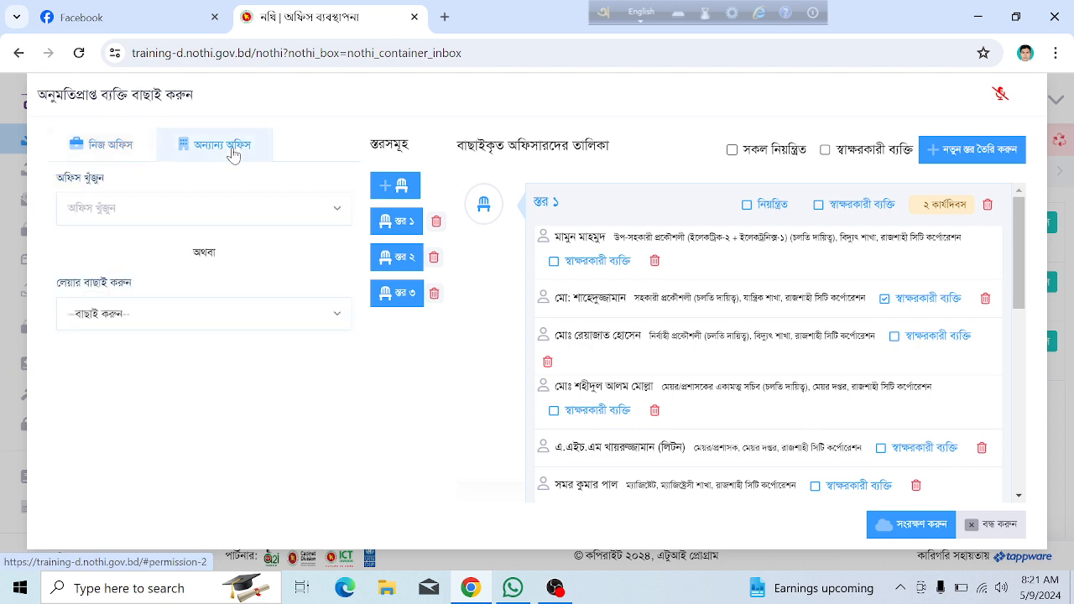
click(173, 214)
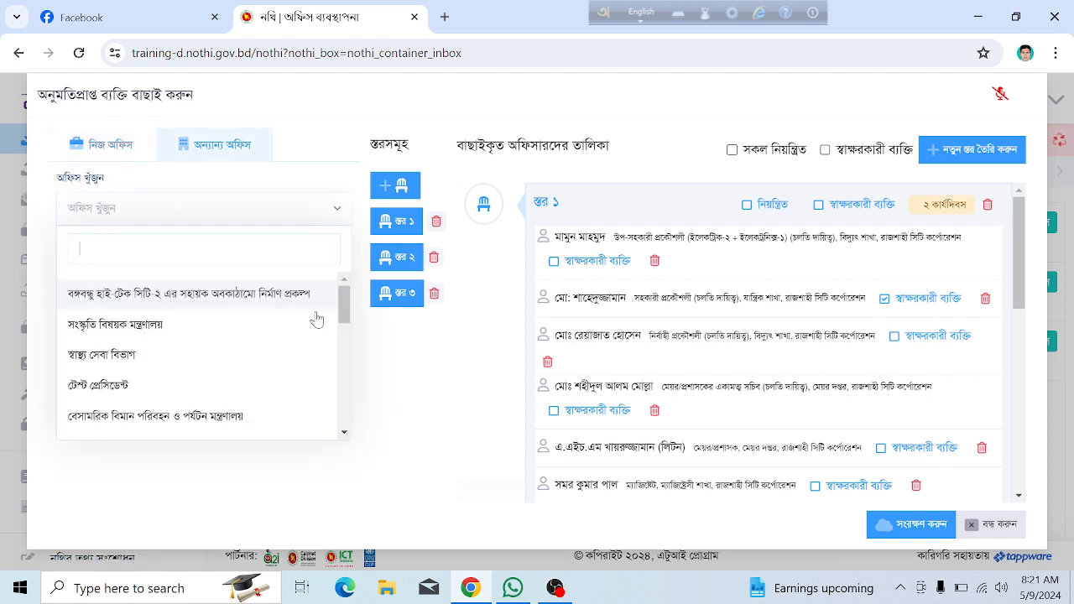
click(393, 379)
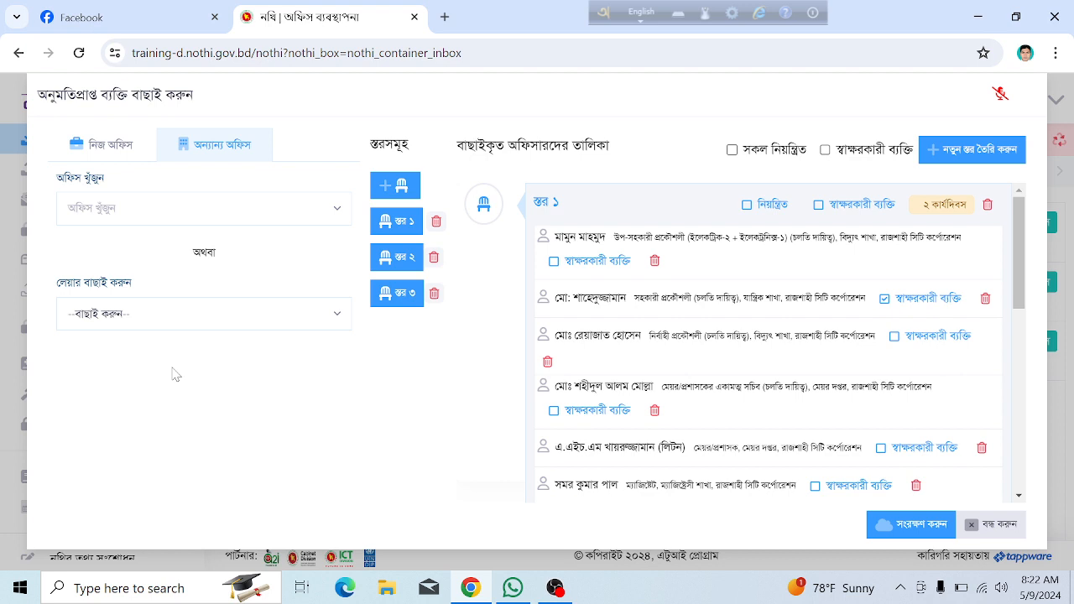
click(190, 325)
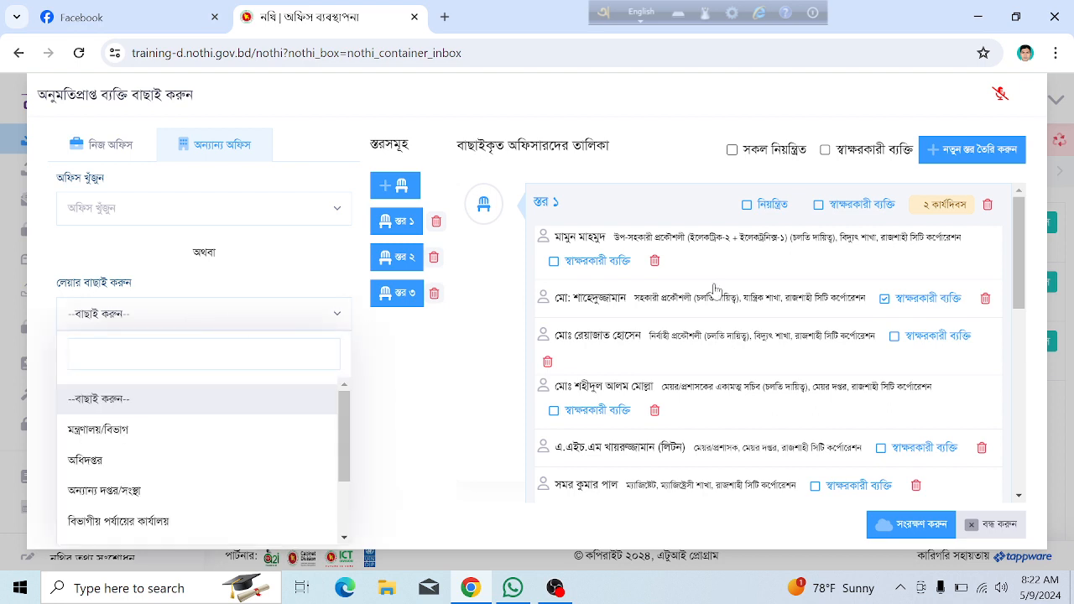
click(127, 151)
click(128, 151)
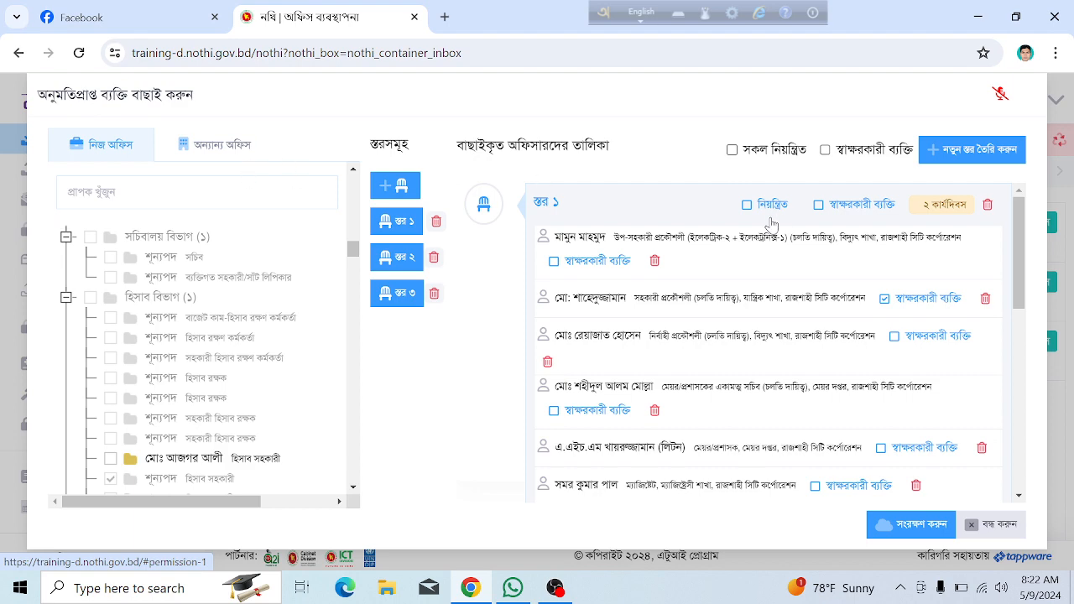
Step: Look through the remaining own-office posts and save the file's permission settings
scroll(106, 441, down, 5)
scroll(144, 421, down, 6)
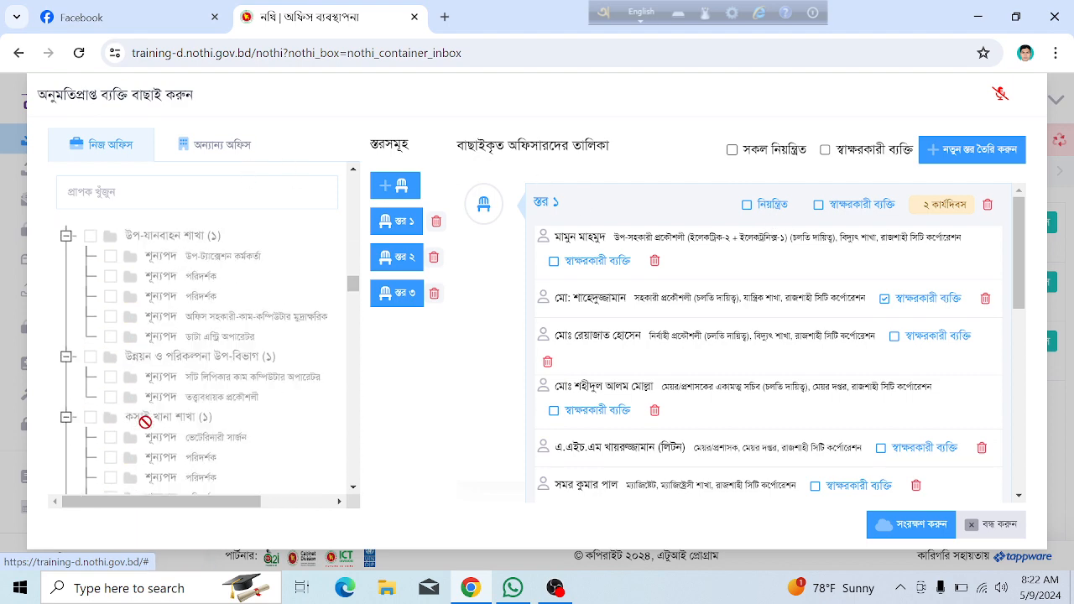
scroll(182, 402, down, 6)
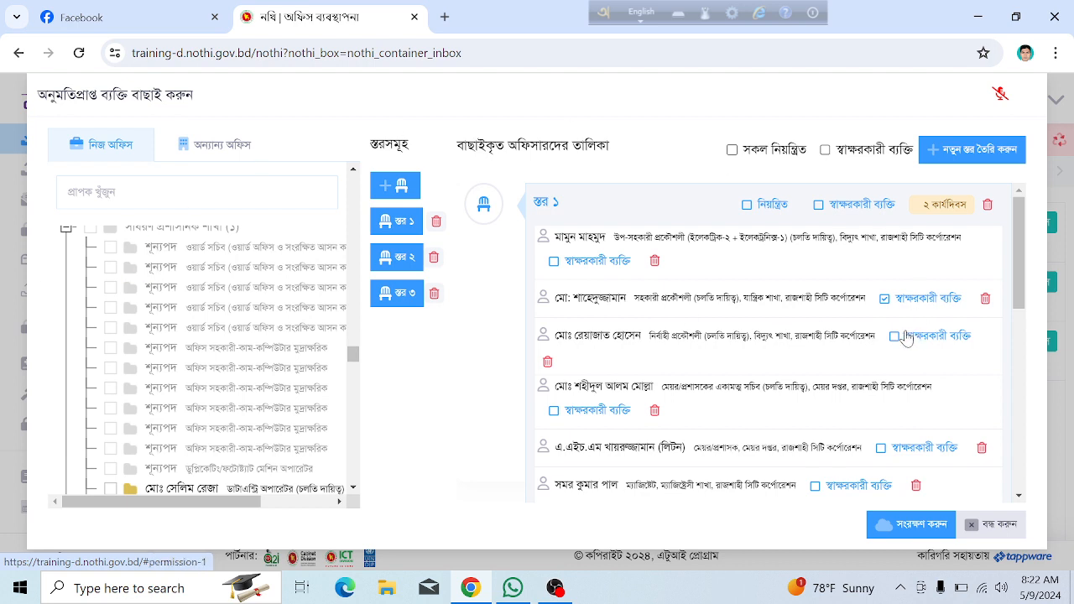
click(897, 525)
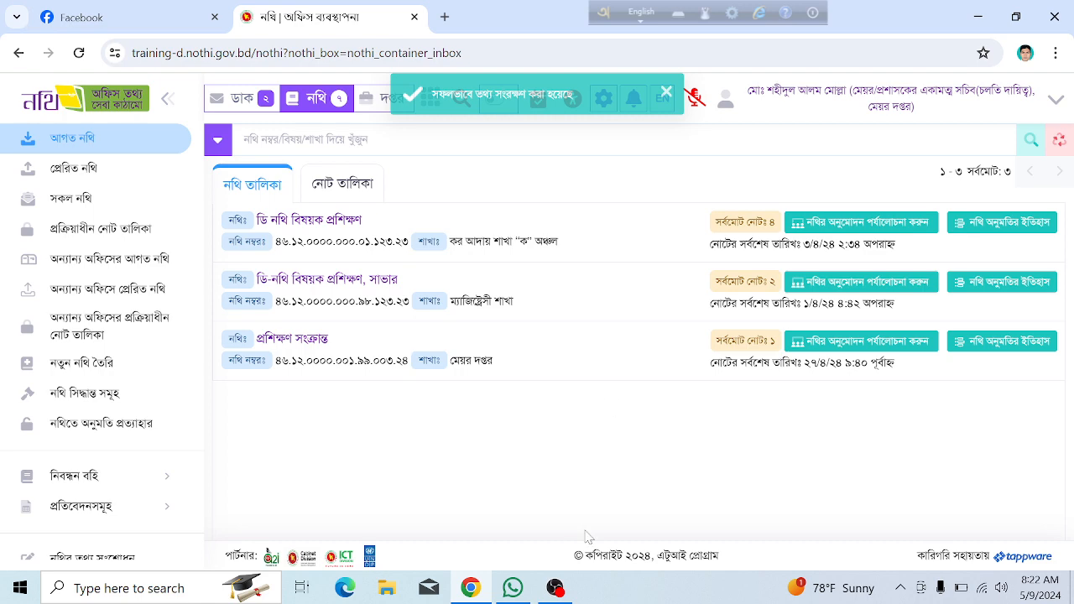
click(555, 589)
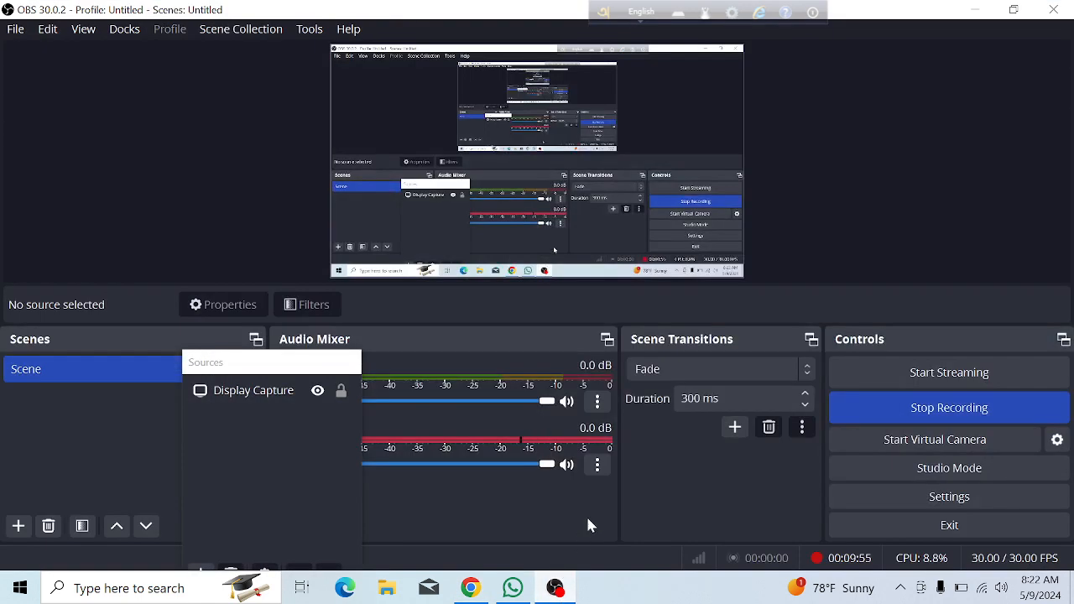